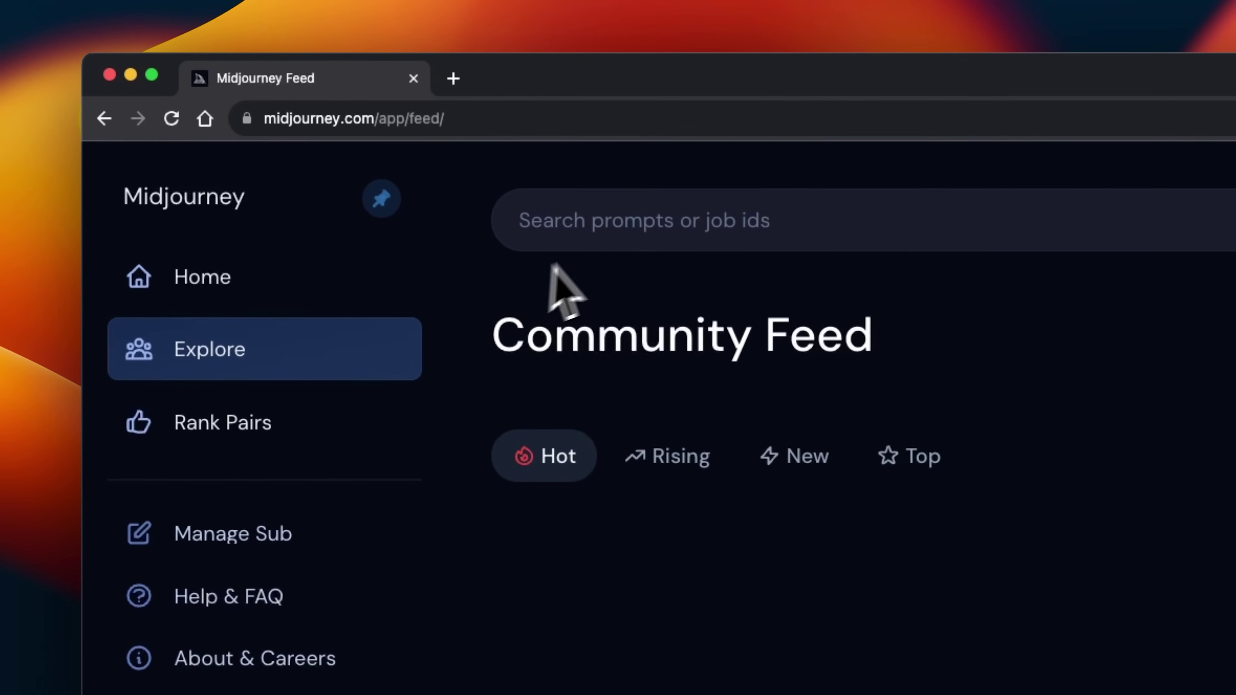
Search the Midjourney community feed for 'website' images
left_click(525, 221)
type("website")
key("Return")
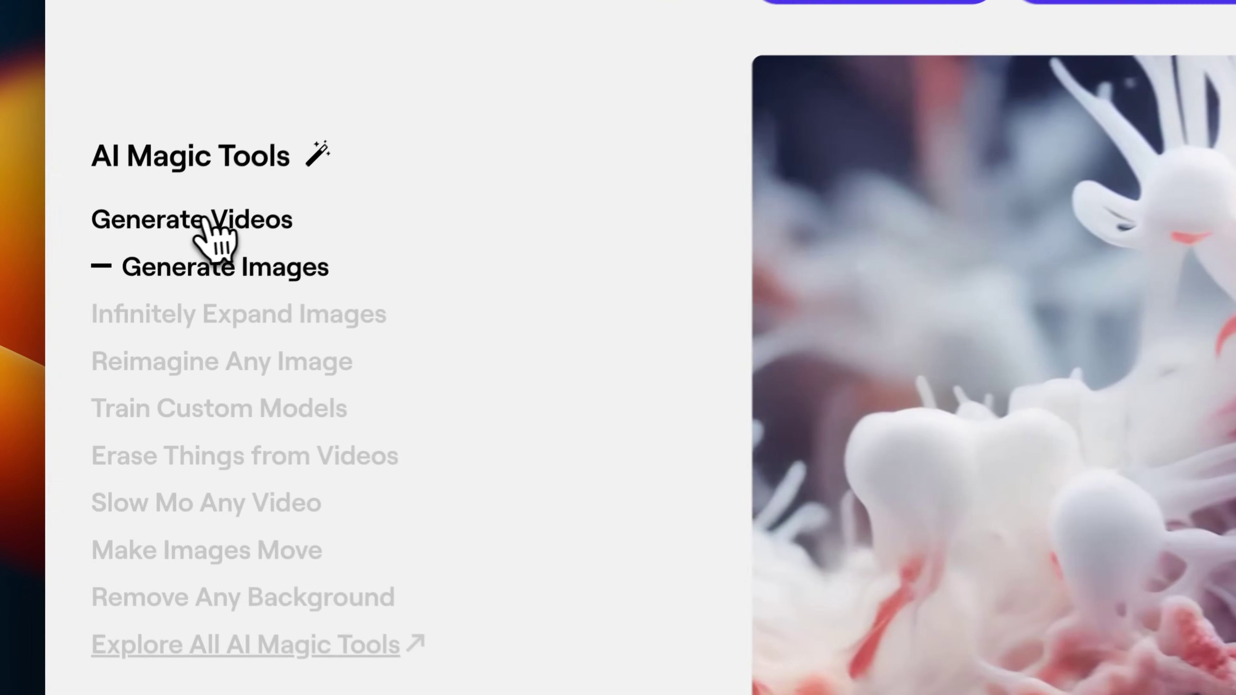
left_click(152, 312)
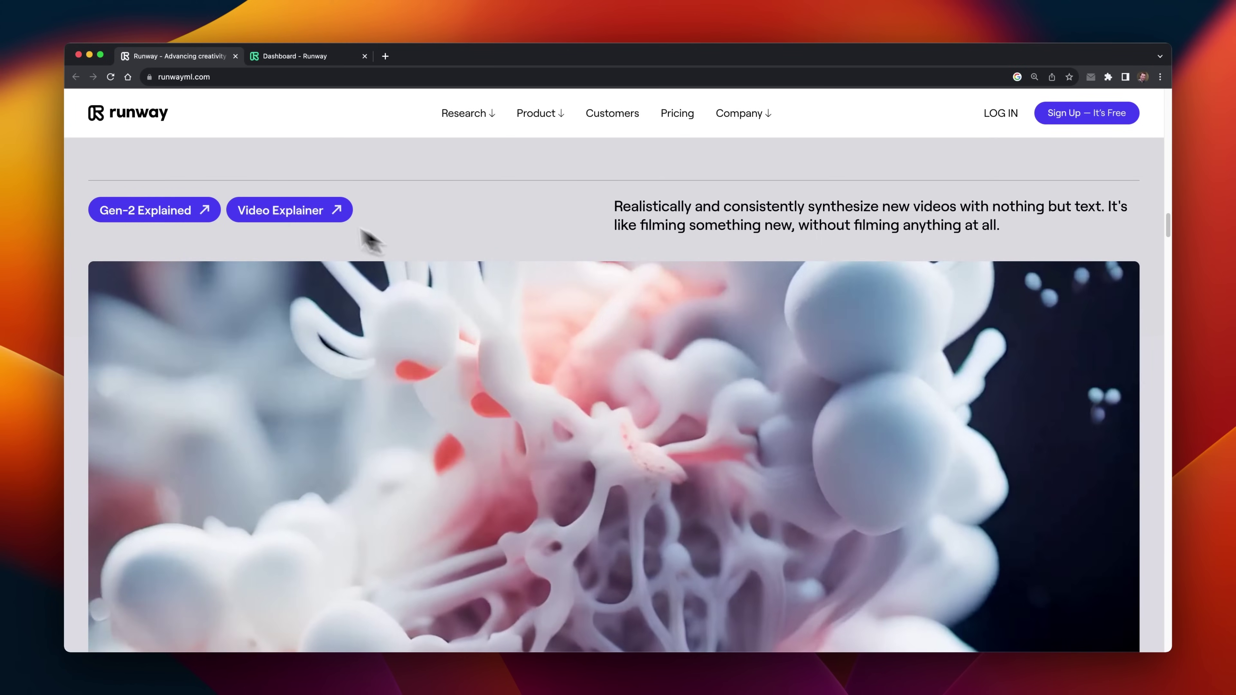
scroll(685, 367, "down", 4)
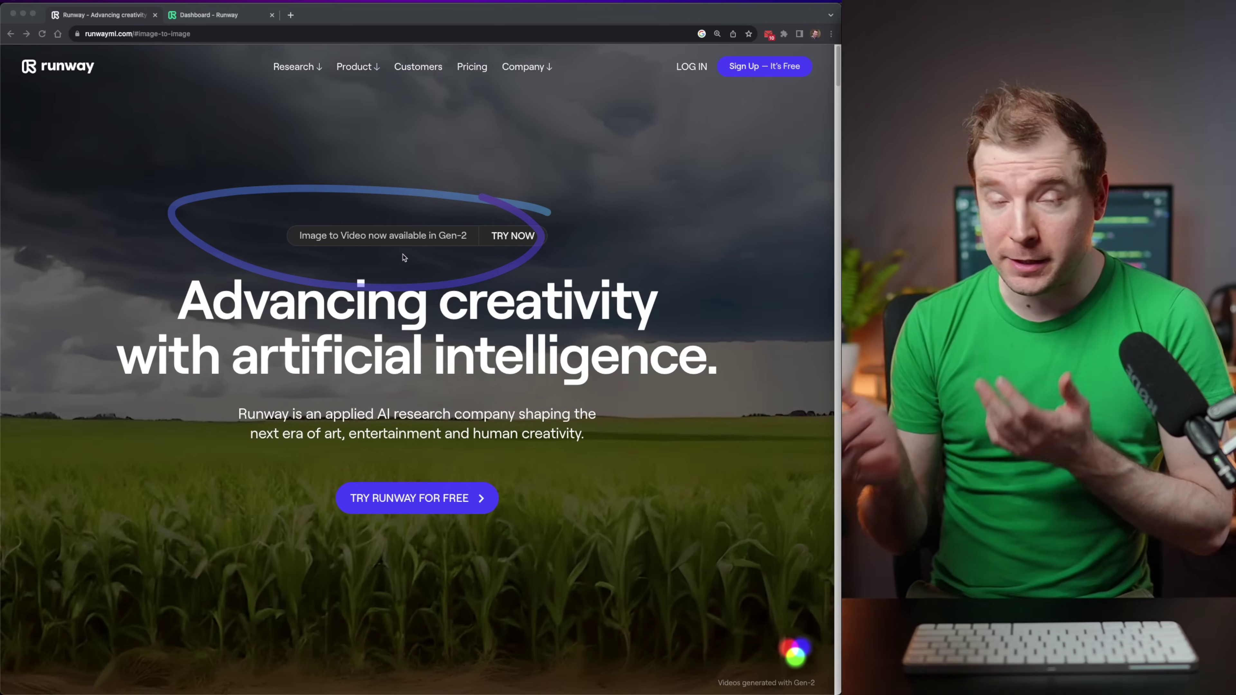
Scroll to Runway's video-generation demo, then go to the dashboard's Generate videos page
scroll(394, 272, "down", 20)
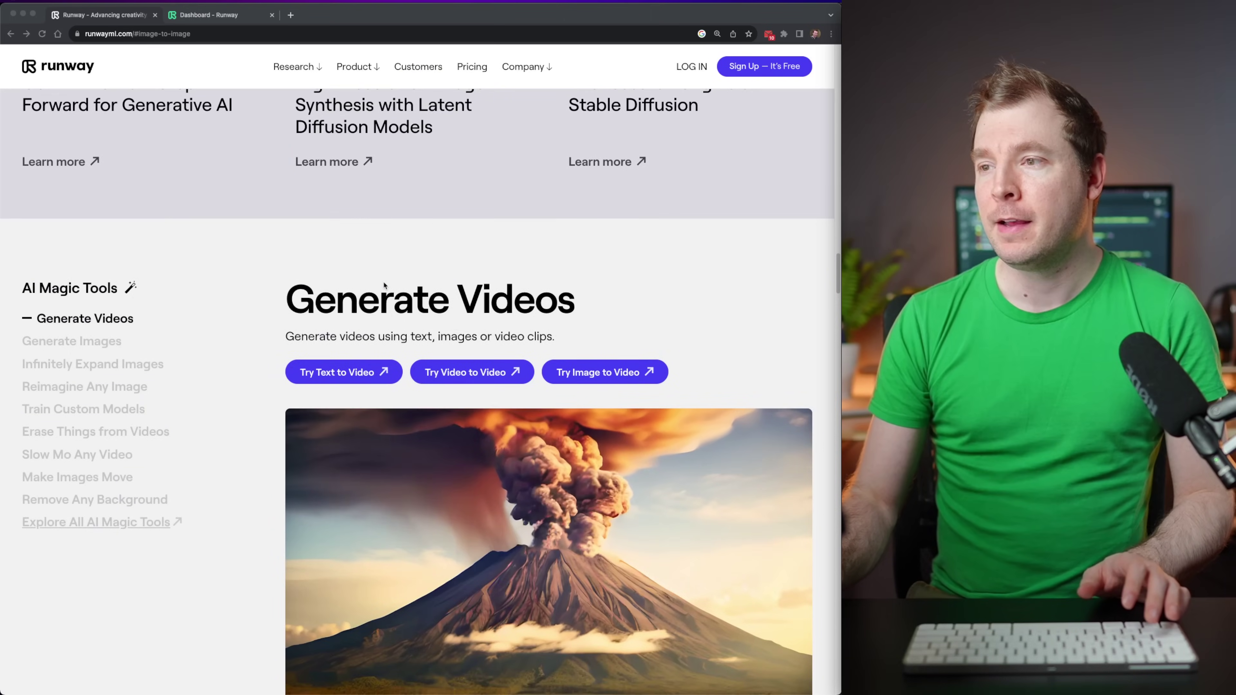
scroll(381, 291, "down", 1)
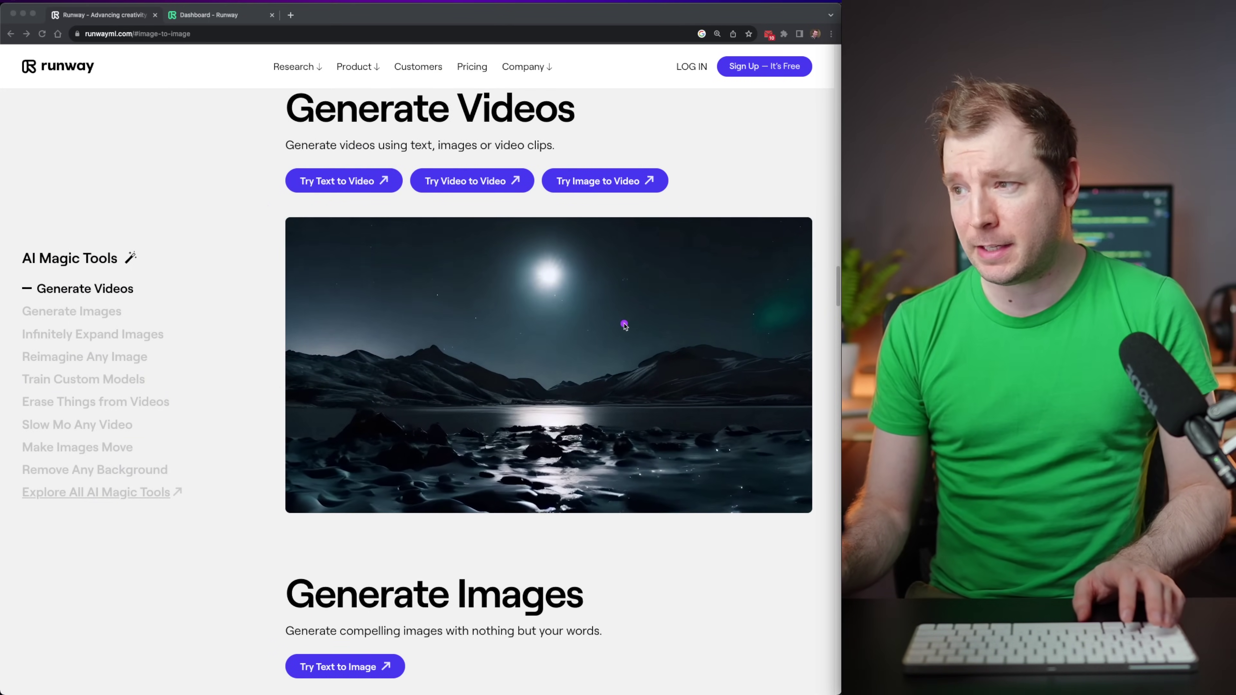
left_click_drag(625, 325, 414, 310)
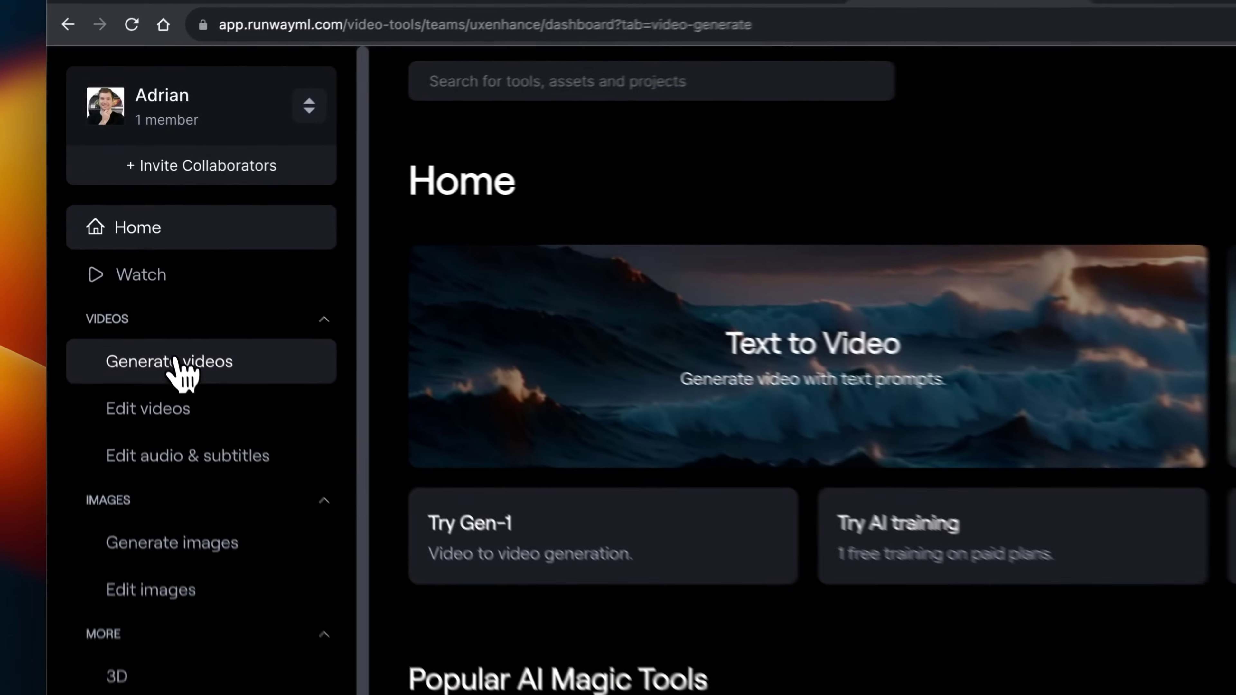
left_click(85, 258)
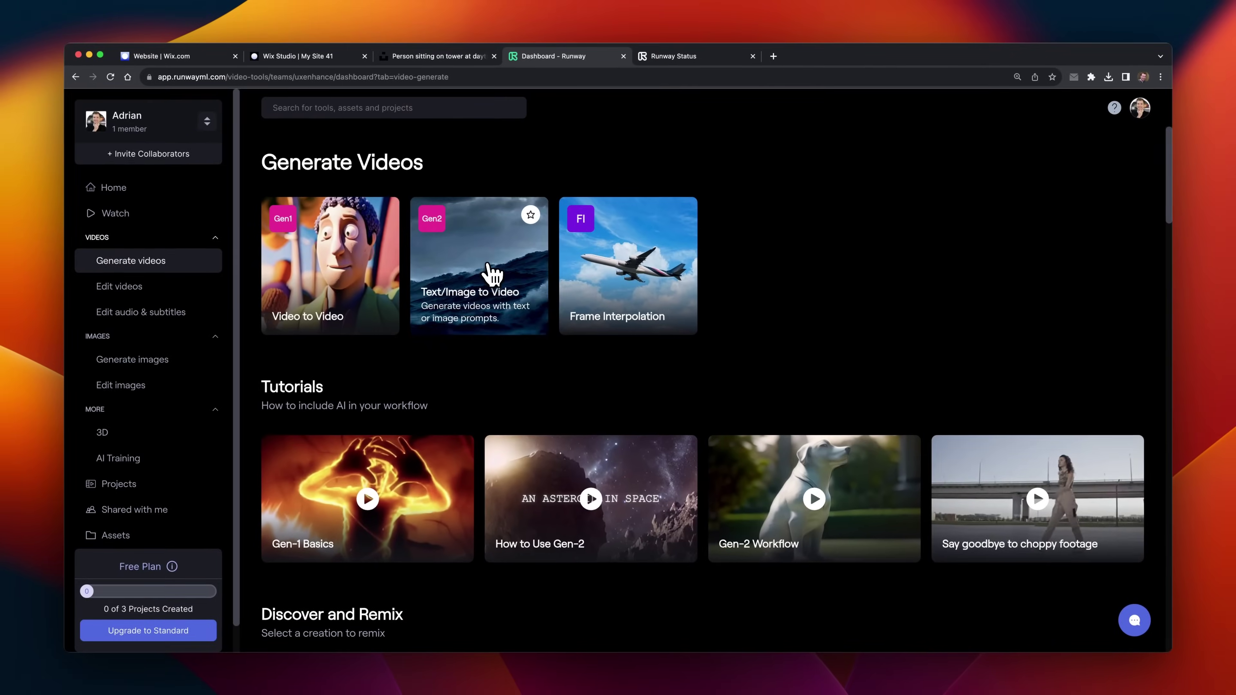
Open the Gen-2 Text/Image to Video tool with the prompt 'Clouds in the sky'
left_click(491, 276)
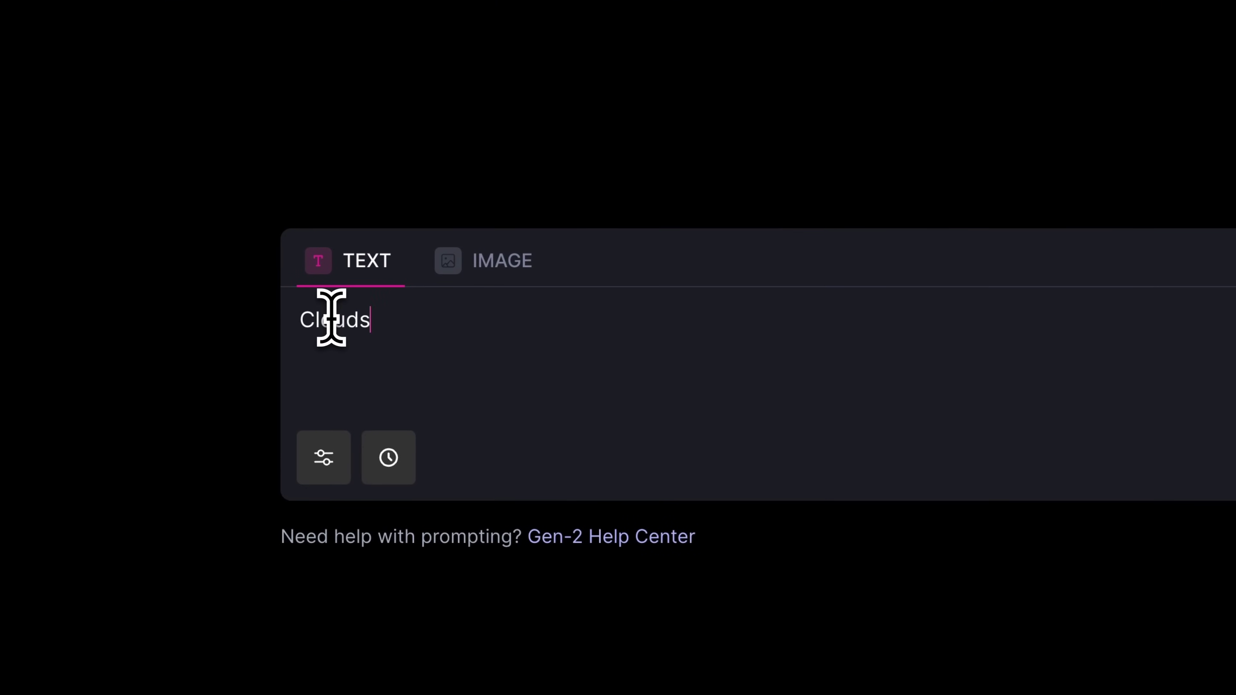
type("sky")
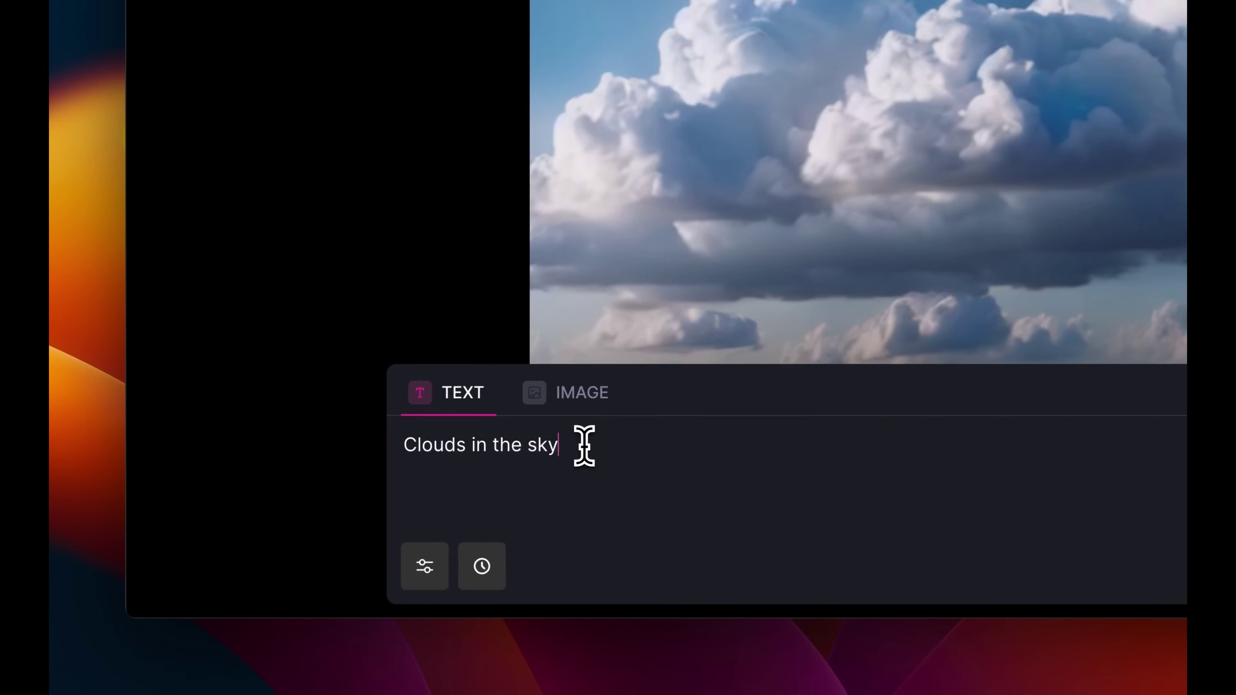
triple_click(479, 321)
left_click(298, 327)
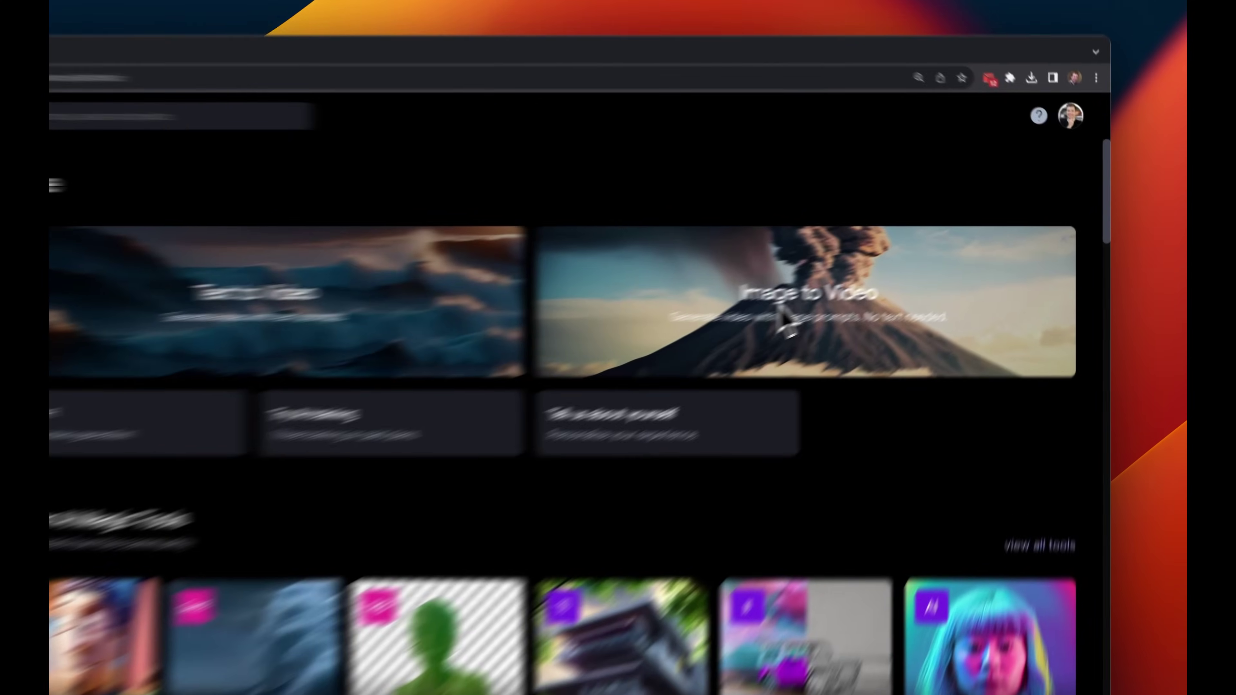
Upload the 2048×1024 night-sky aurora image through Image to Video and return to Gen-2
left_click(815, 285)
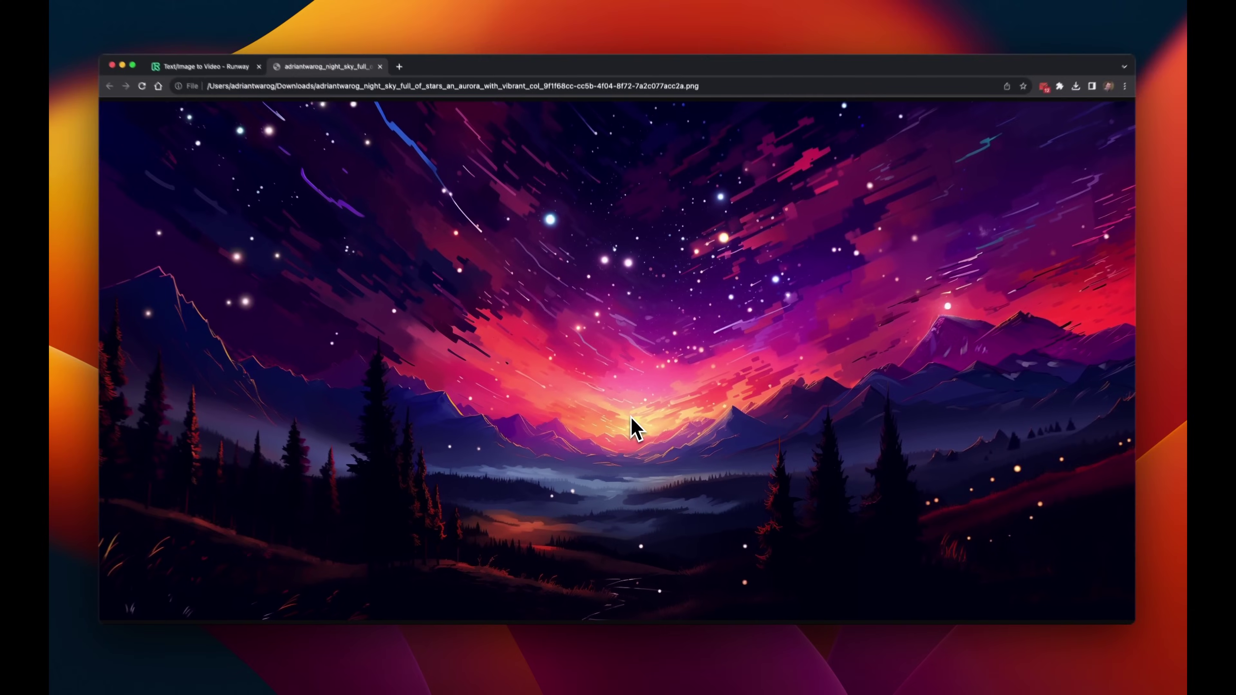
left_click(233, 90)
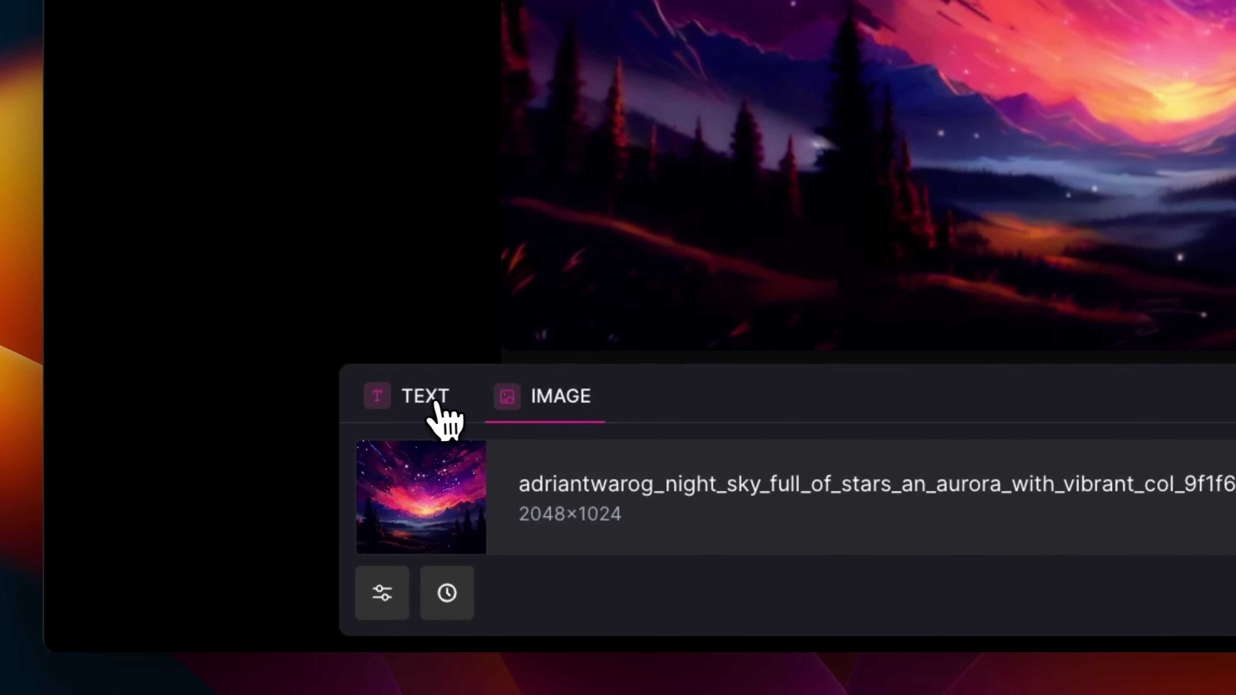
Add the text prompt 'Night sky full of stars and vibrant colours with an aurora'
left_click(257, 525)
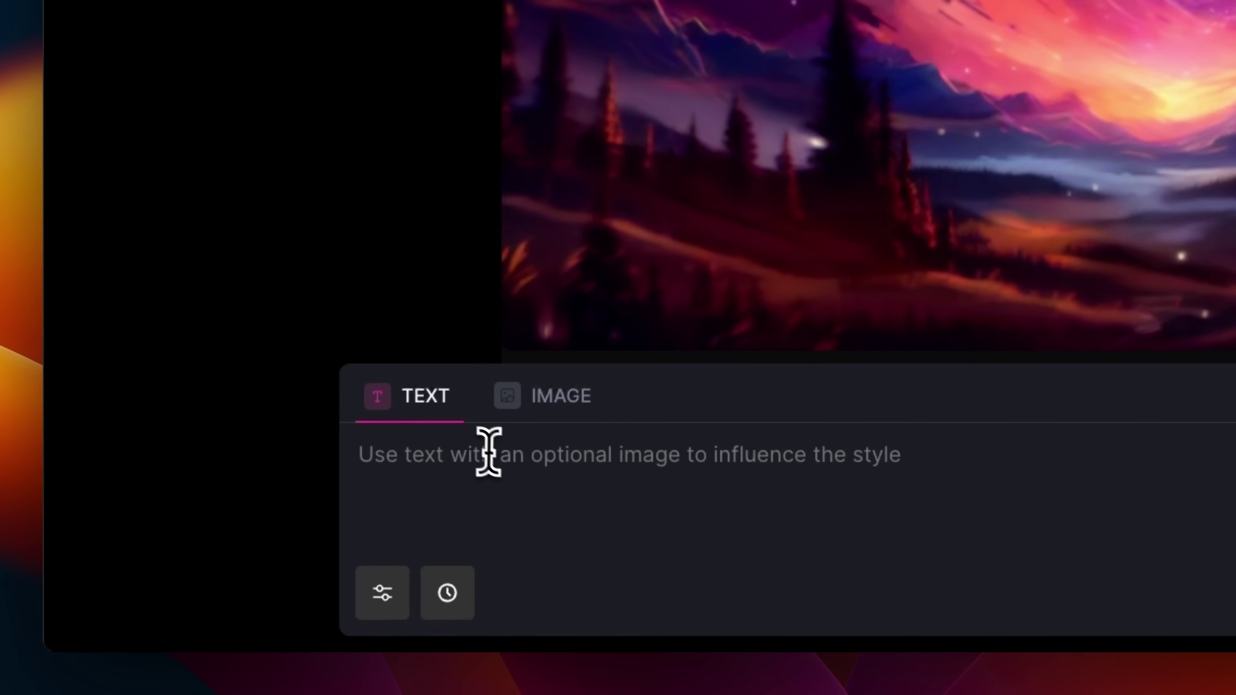
type("Night sky full of s")
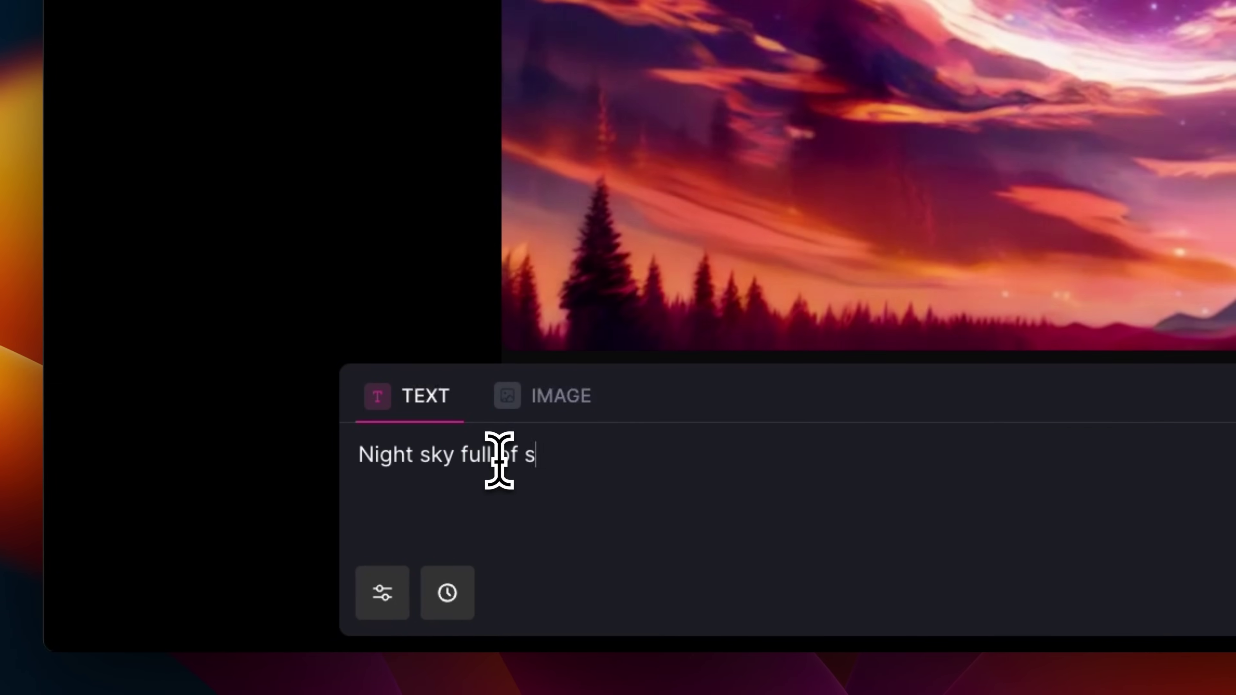
type("tars and vibrant colours an")
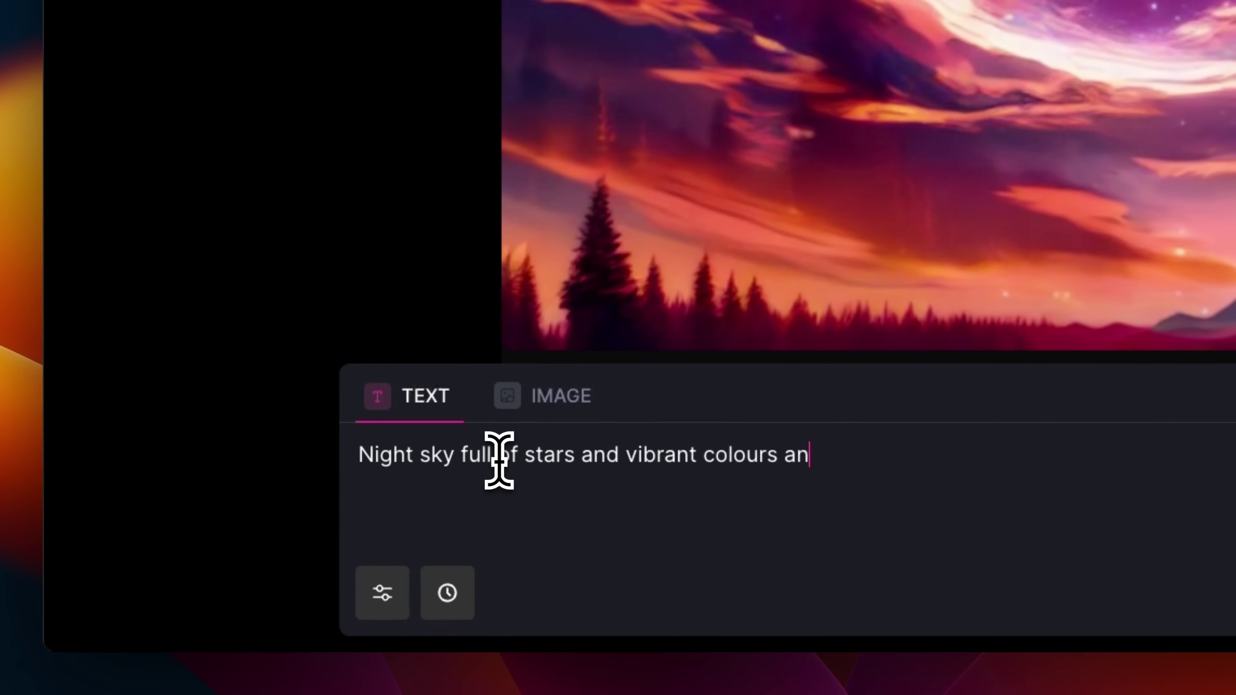
key("BackSpace")
key("BackSpace")
key("BackSpace")
key("BackSpace")
key("BackSpace")
type("rs with an aruora")
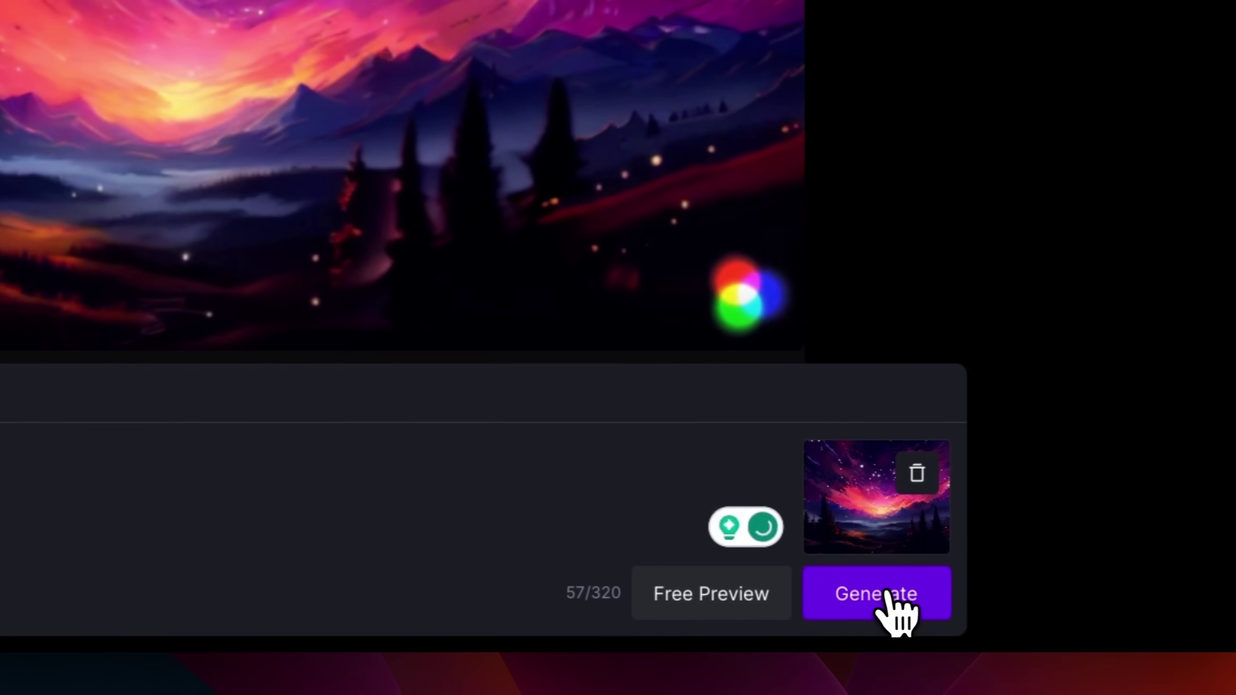
Generate the 4-second night-sky video and play the result
left_click(871, 600)
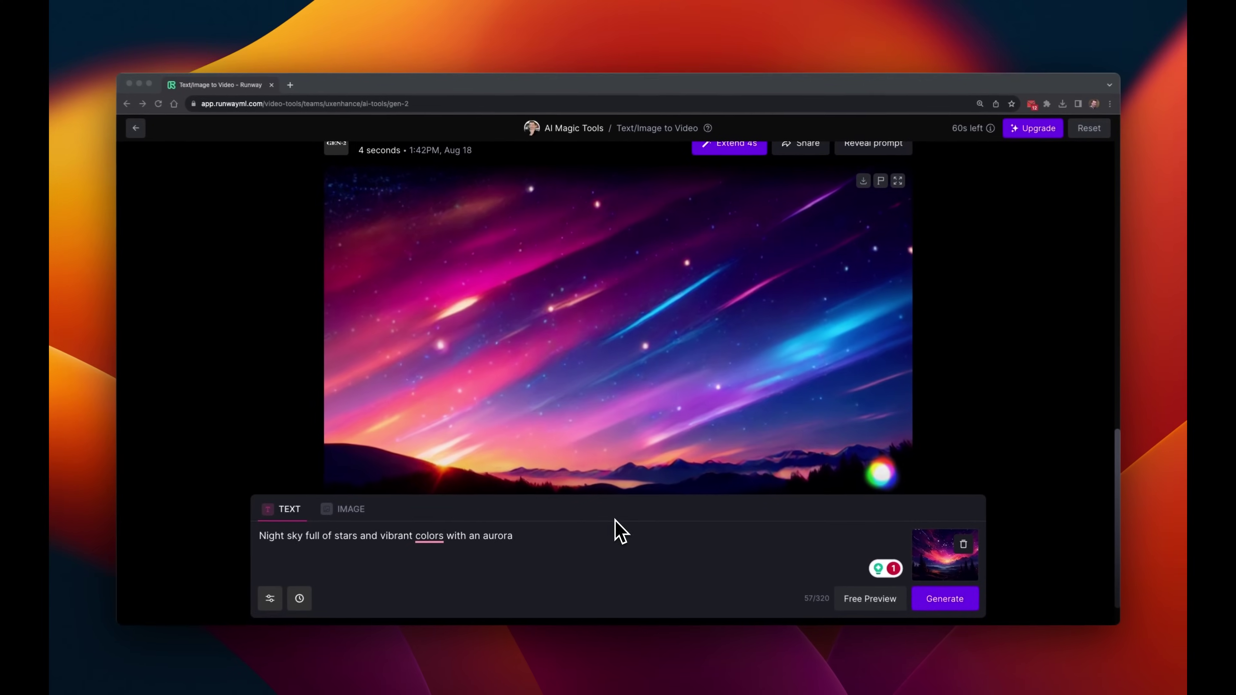
scroll(618, 438, "up", 10)
scroll(619, 420, "down", 2)
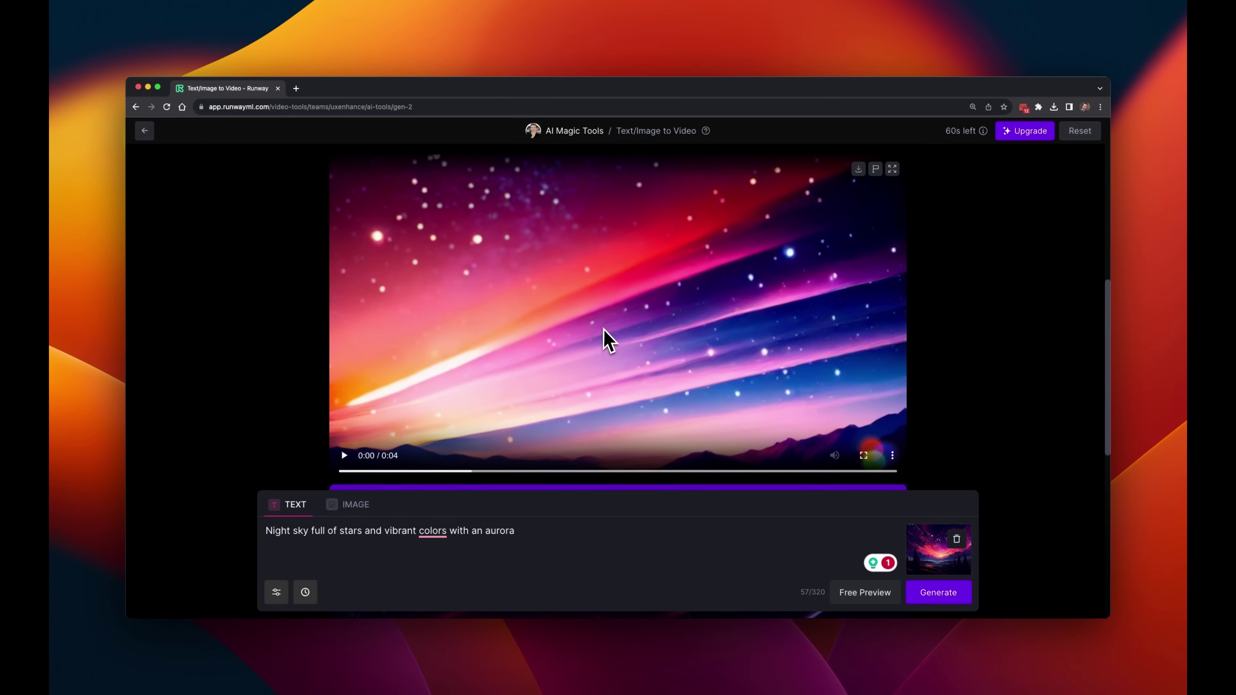
left_click(347, 456)
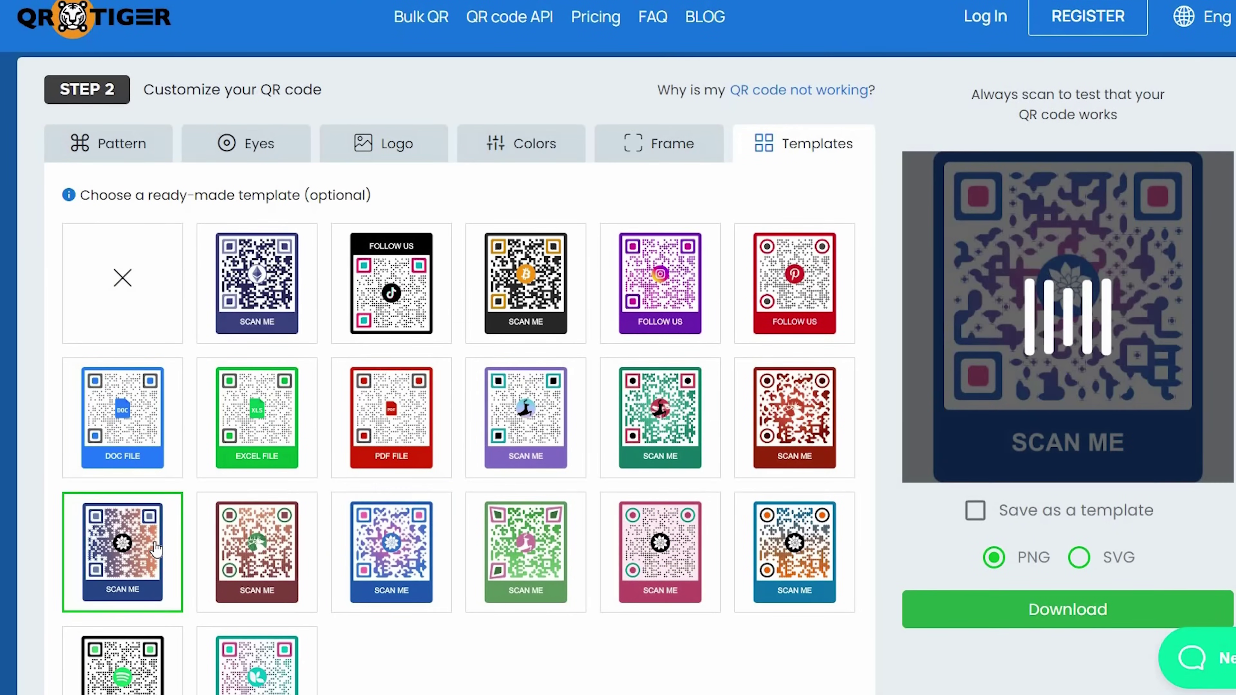
Give the QR code a new module pattern and star-shaped corner eyes
left_click(526, 282)
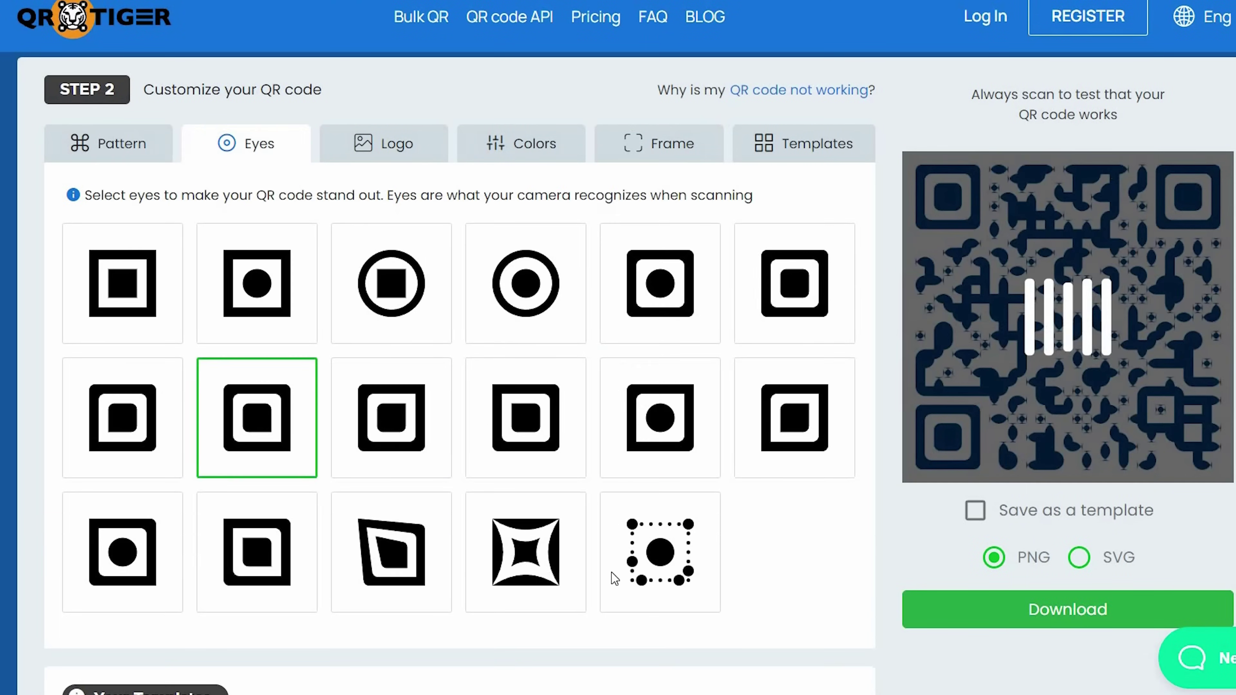
left_click(614, 574)
left_click(552, 574)
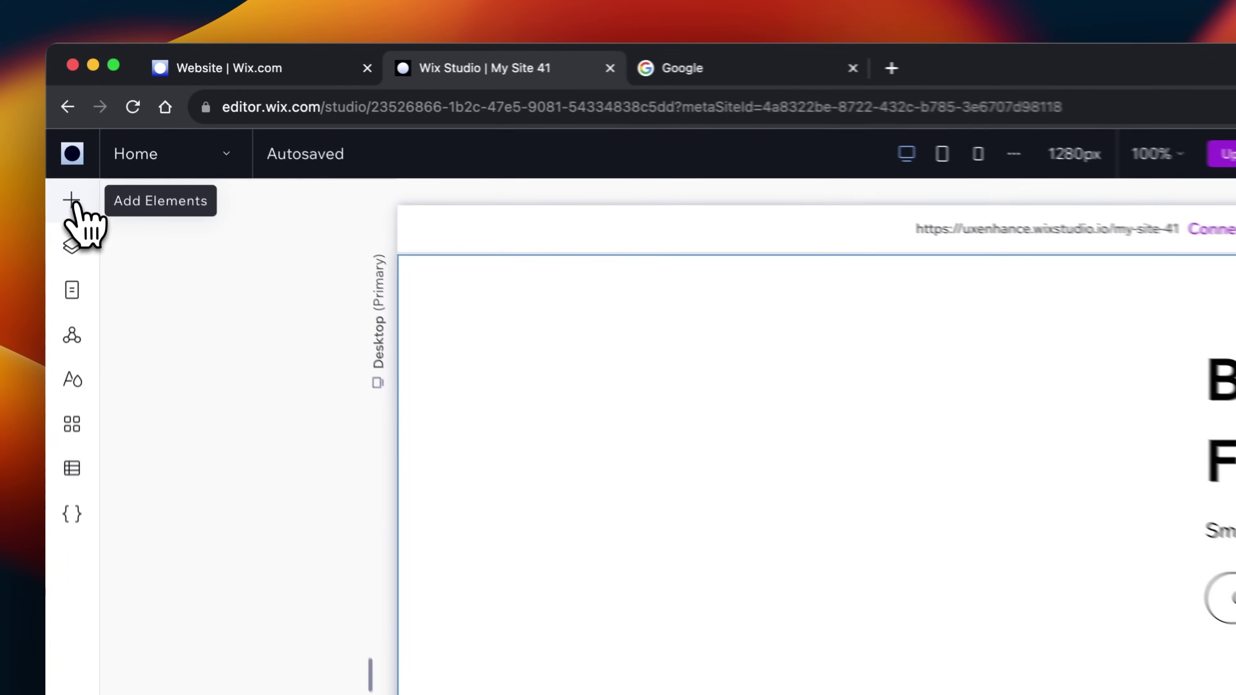
Add a desert dunes image to the empty left section and stretch it to fill the cell
left_click(78, 127)
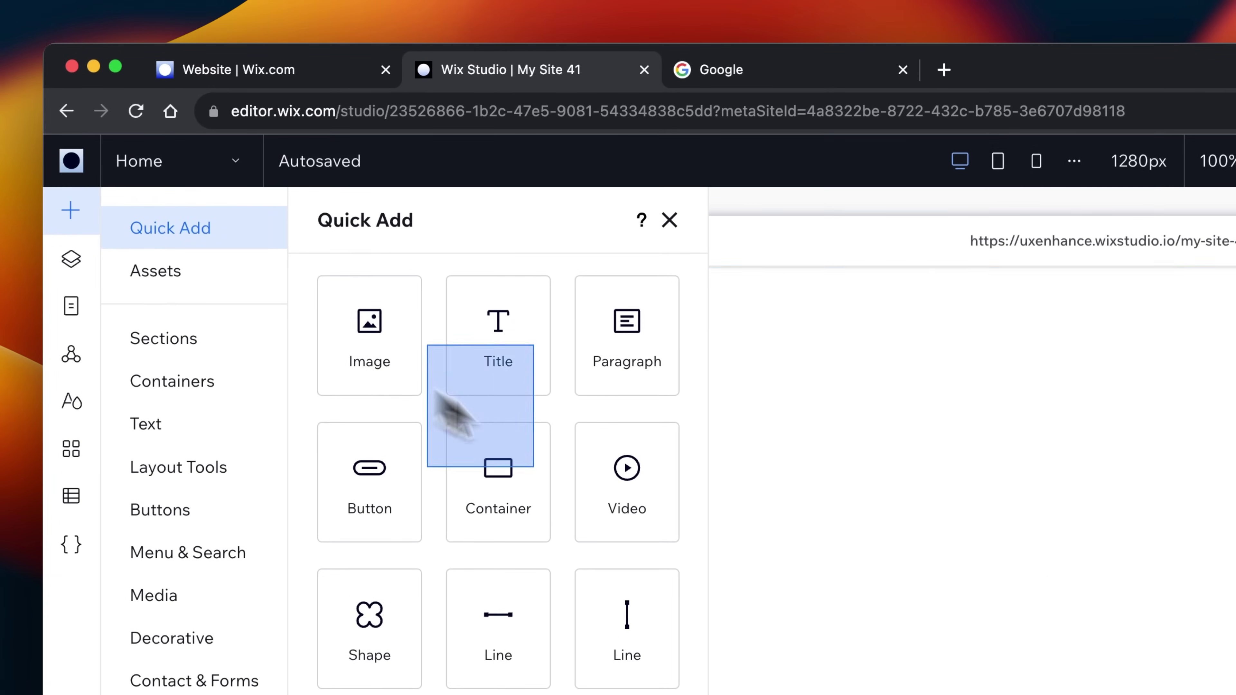
left_click_drag(455, 414, 821, 552)
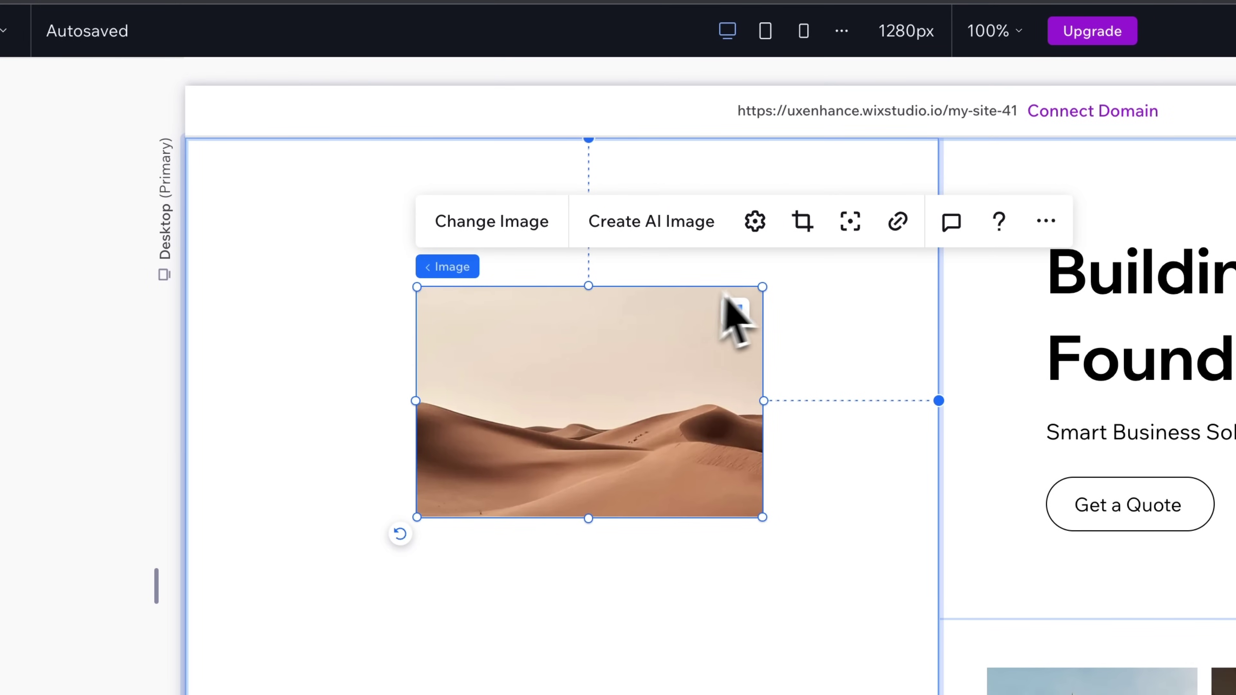
left_click(732, 311)
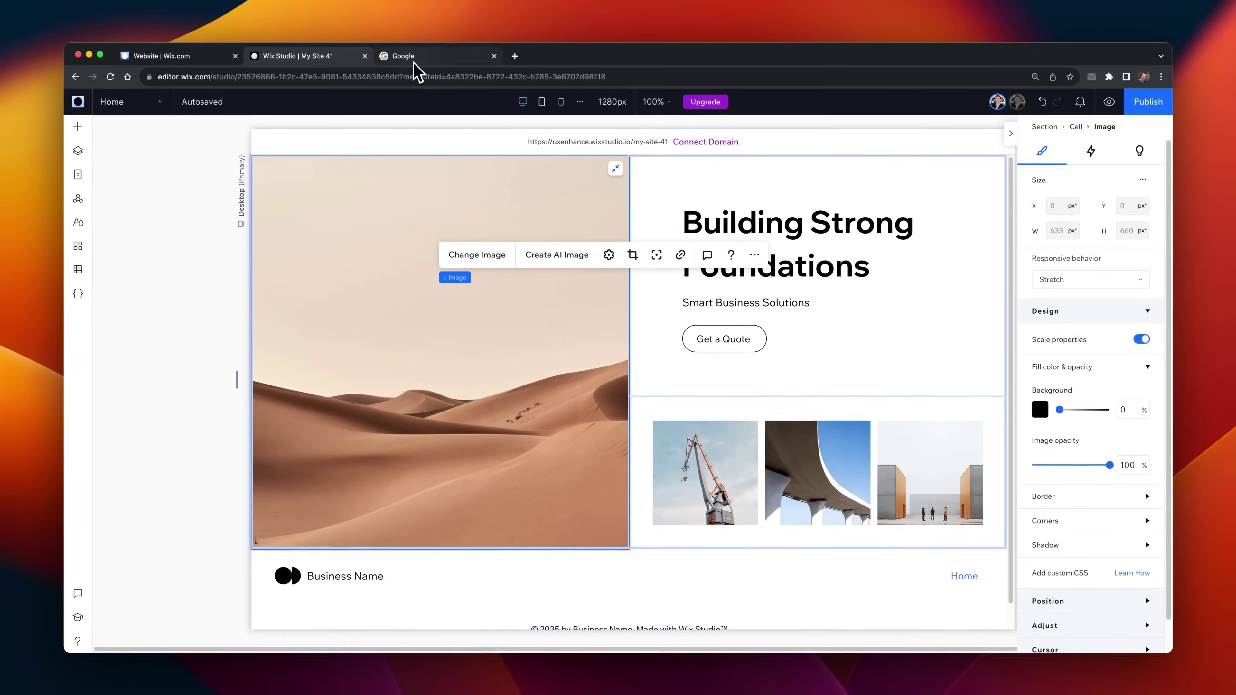
Find Unsplash through Google, search it for 'crane' and open a crane photo
left_click(414, 59)
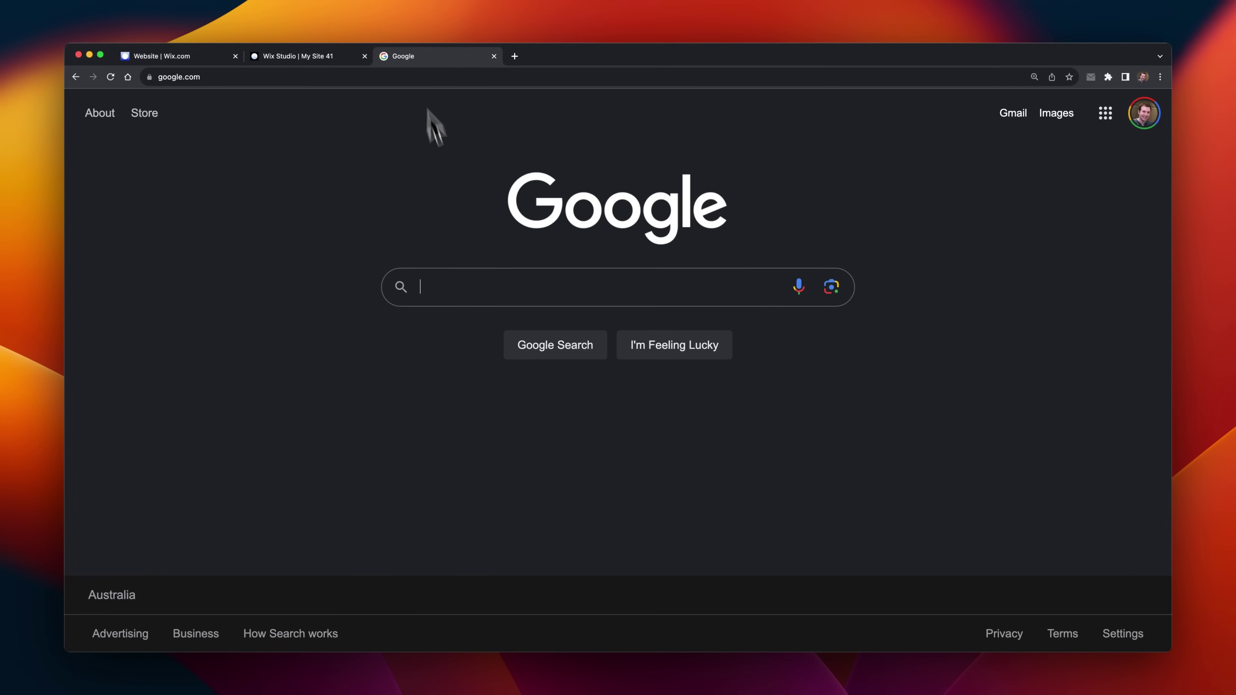
type("unsplash")
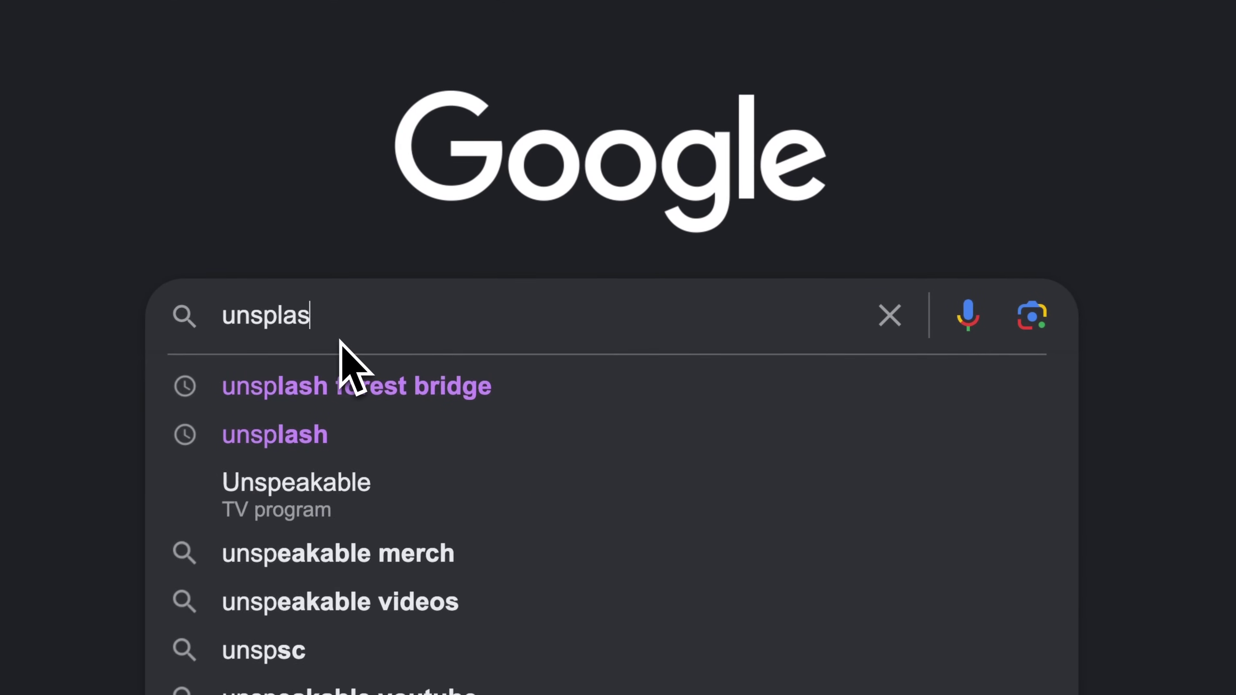
key("Return")
left_click(463, 304)
left_click(213, 93)
type("crane")
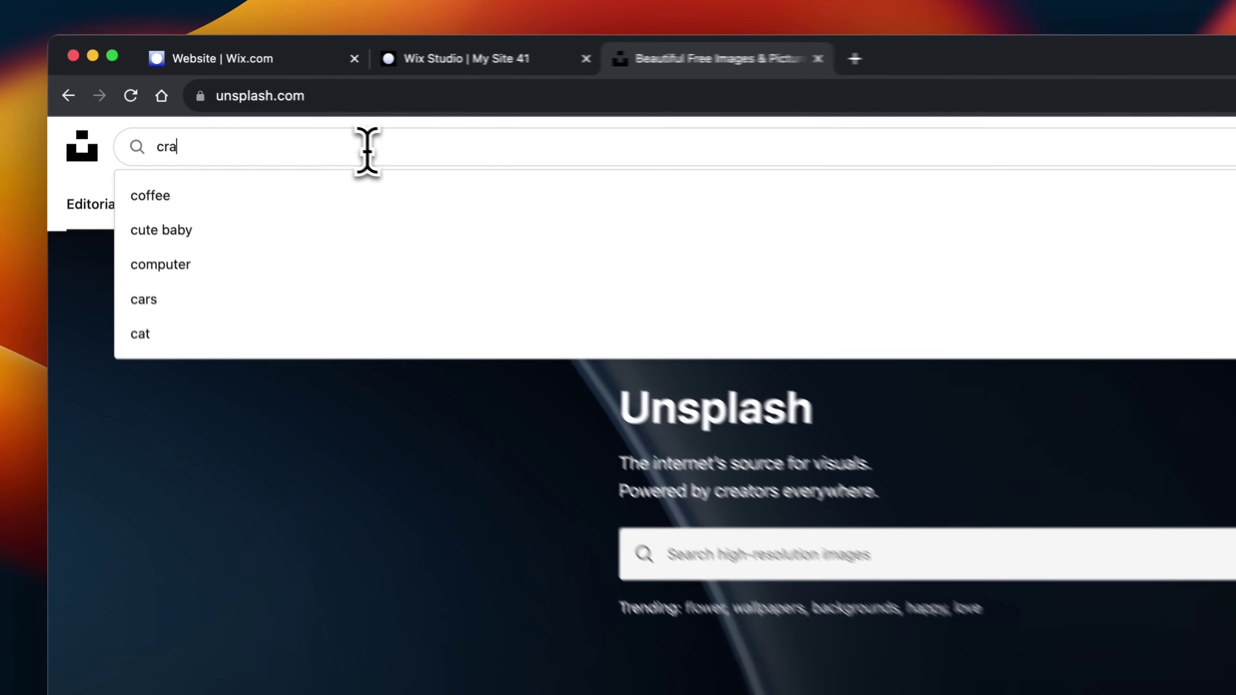
key("Return")
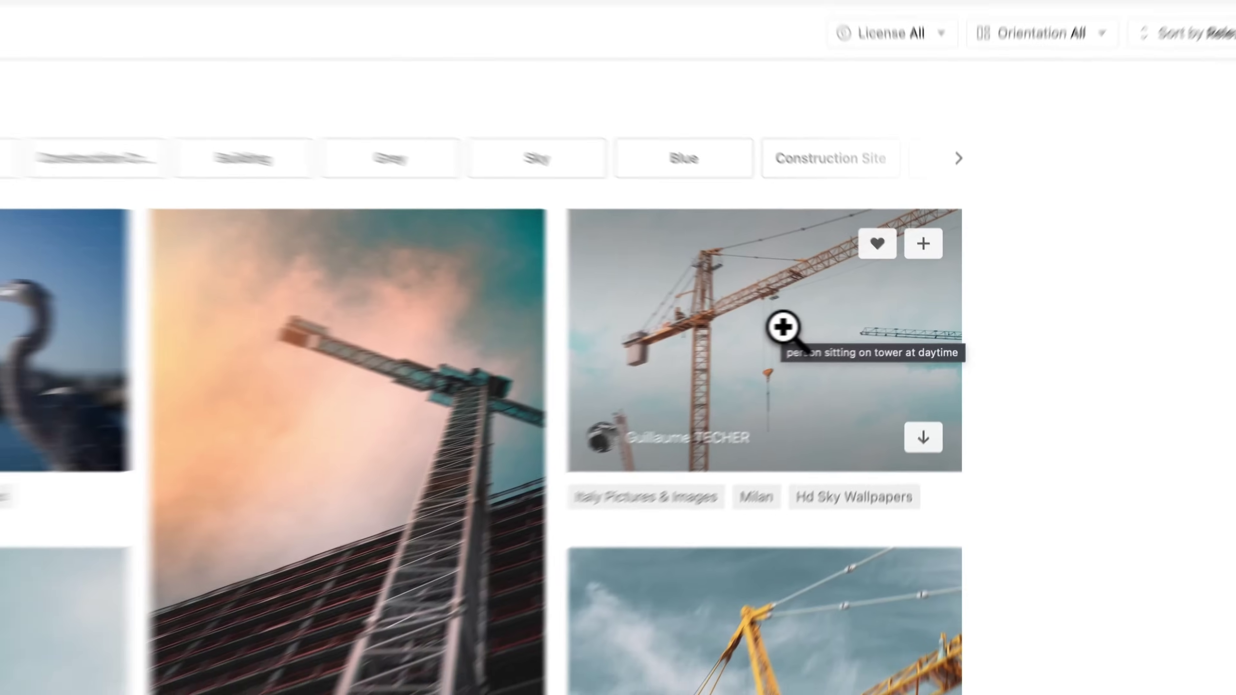
left_click(784, 327)
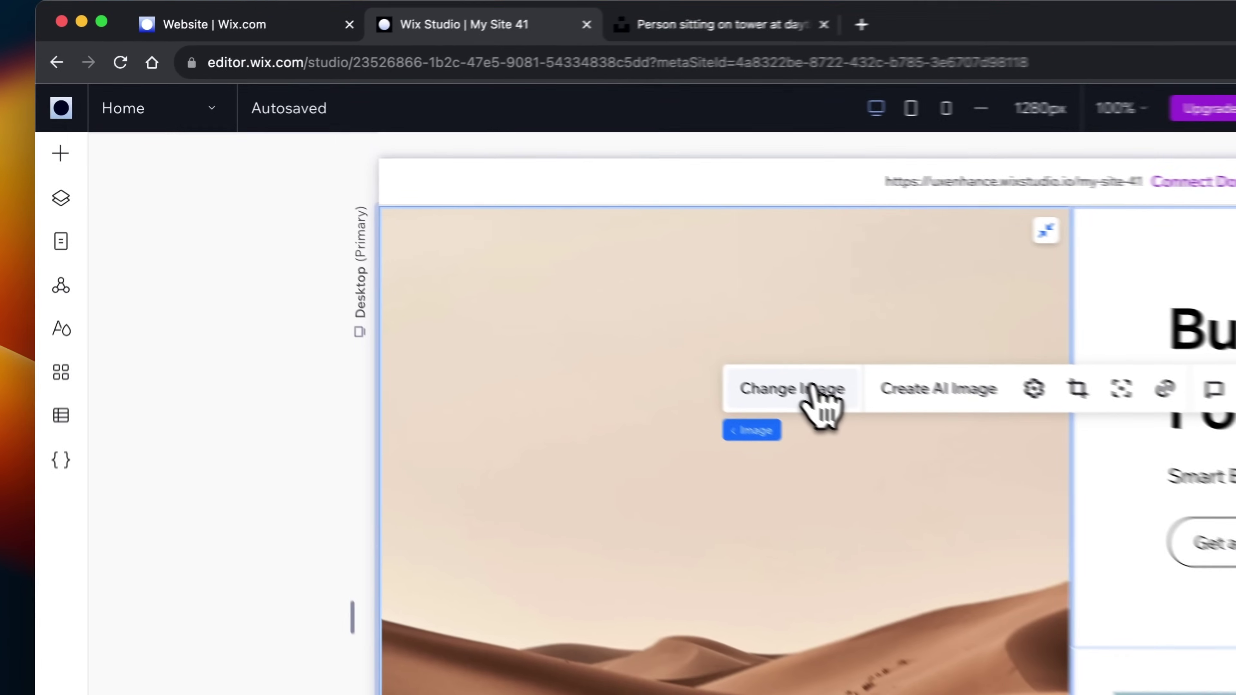
Upload the downloaded crane photo and swap it in for the hero's desert image
left_click(491, 265)
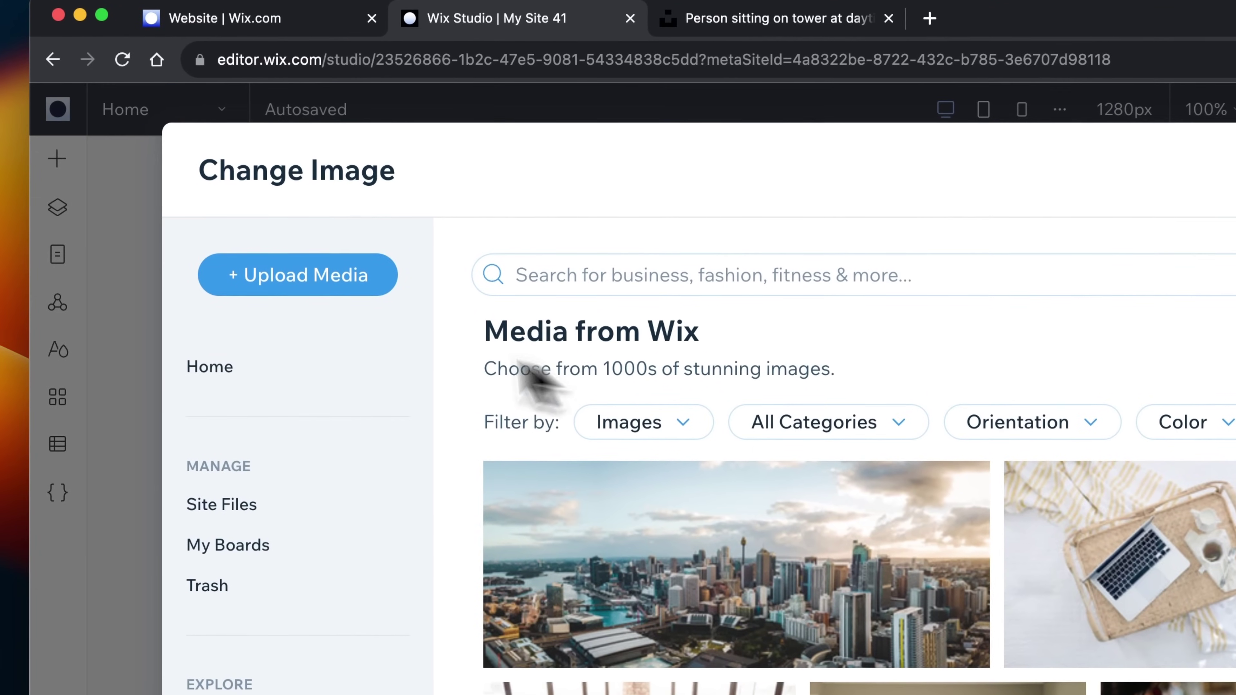
left_click(316, 287)
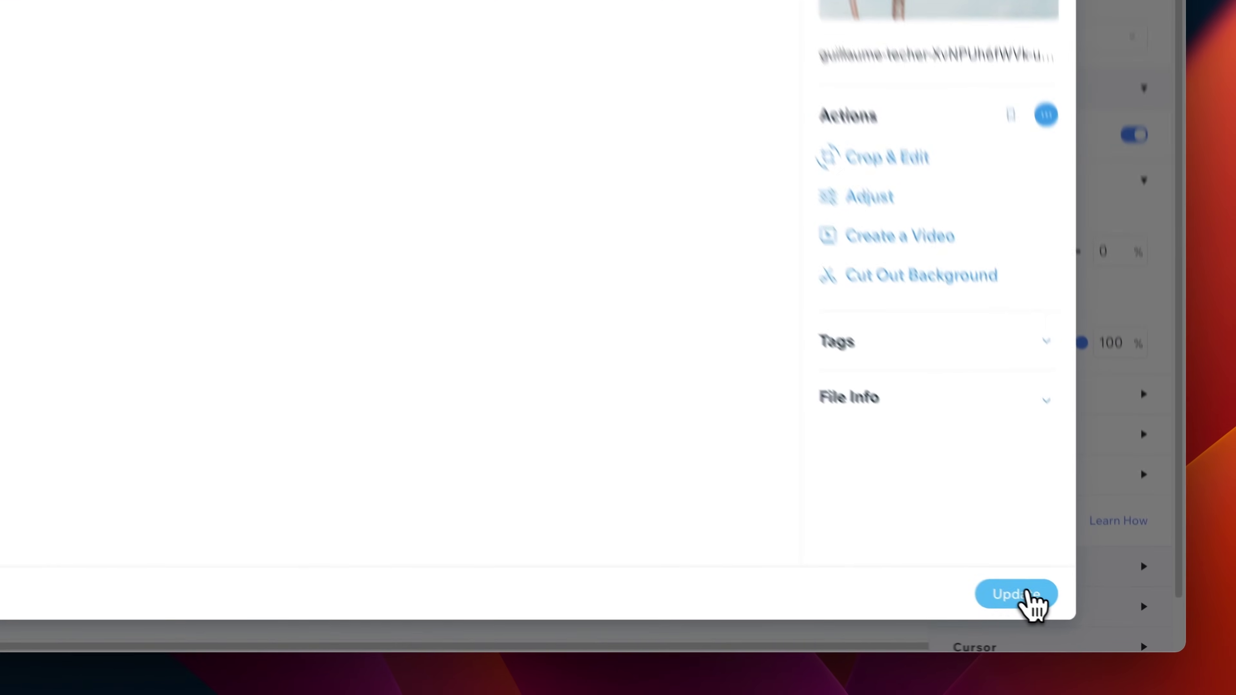
left_click(1069, 616)
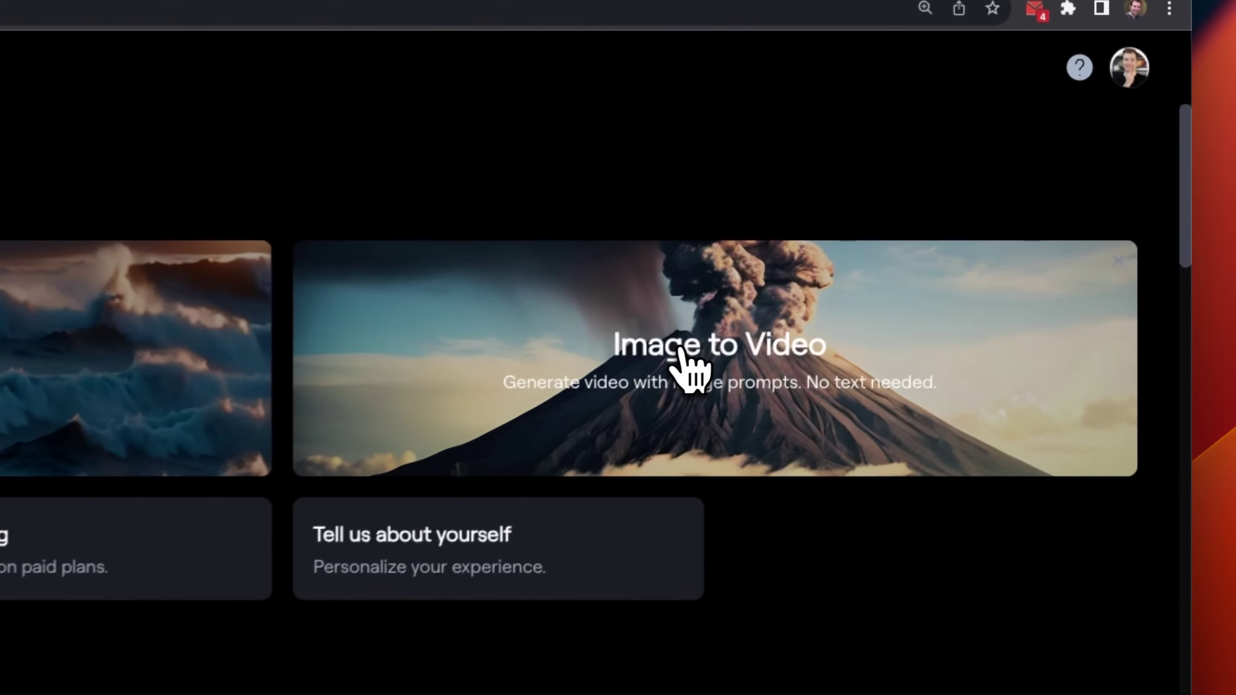
Generate a Gen-2 video from the 6000×4000 crane photo and download the 1,794 KB mp4
left_click(913, 262)
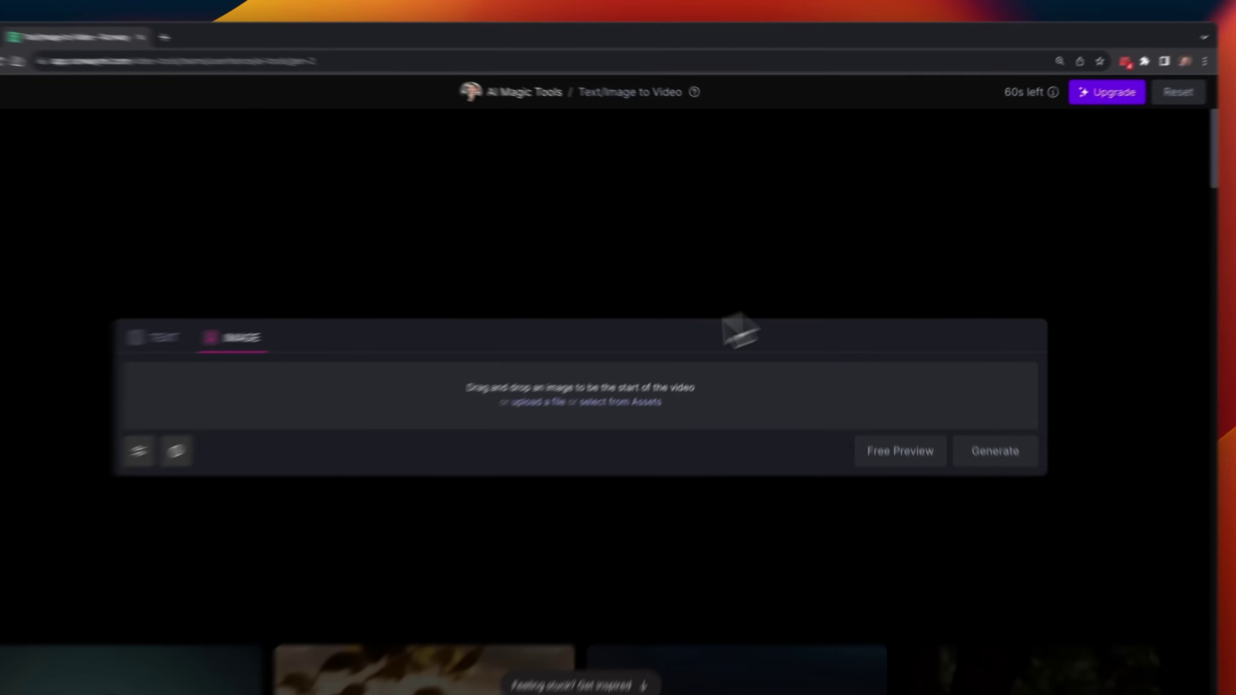
left_click(139, 545)
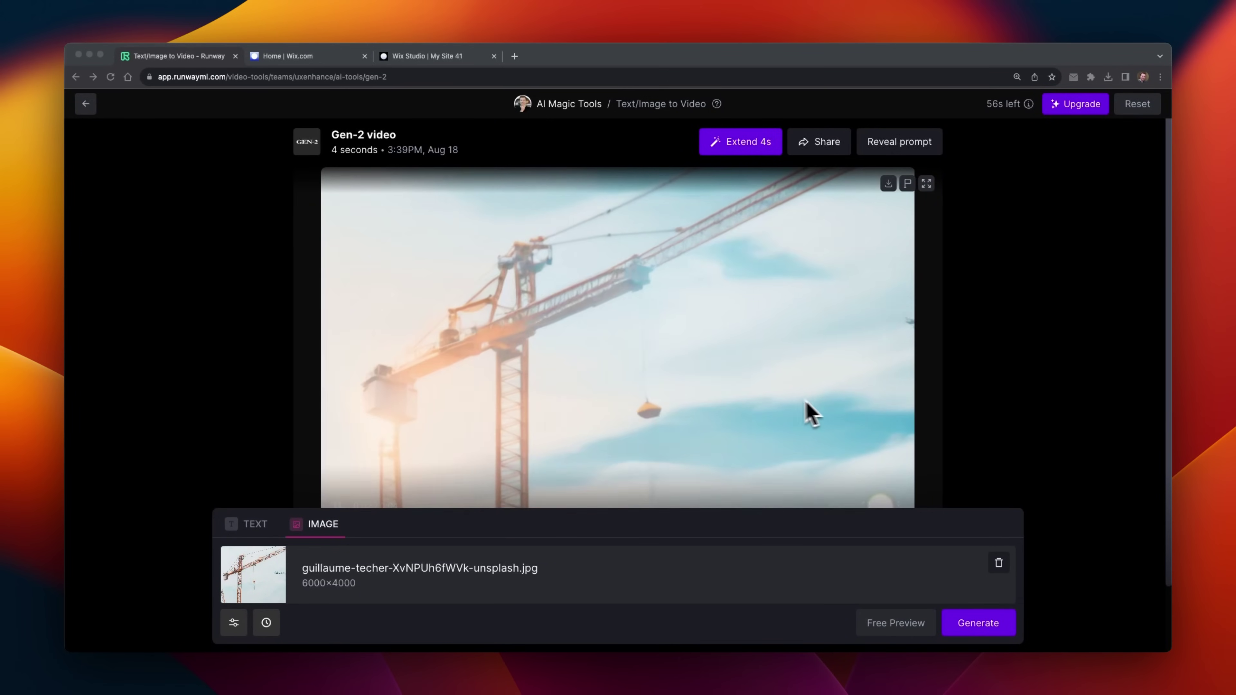
left_click(957, 316)
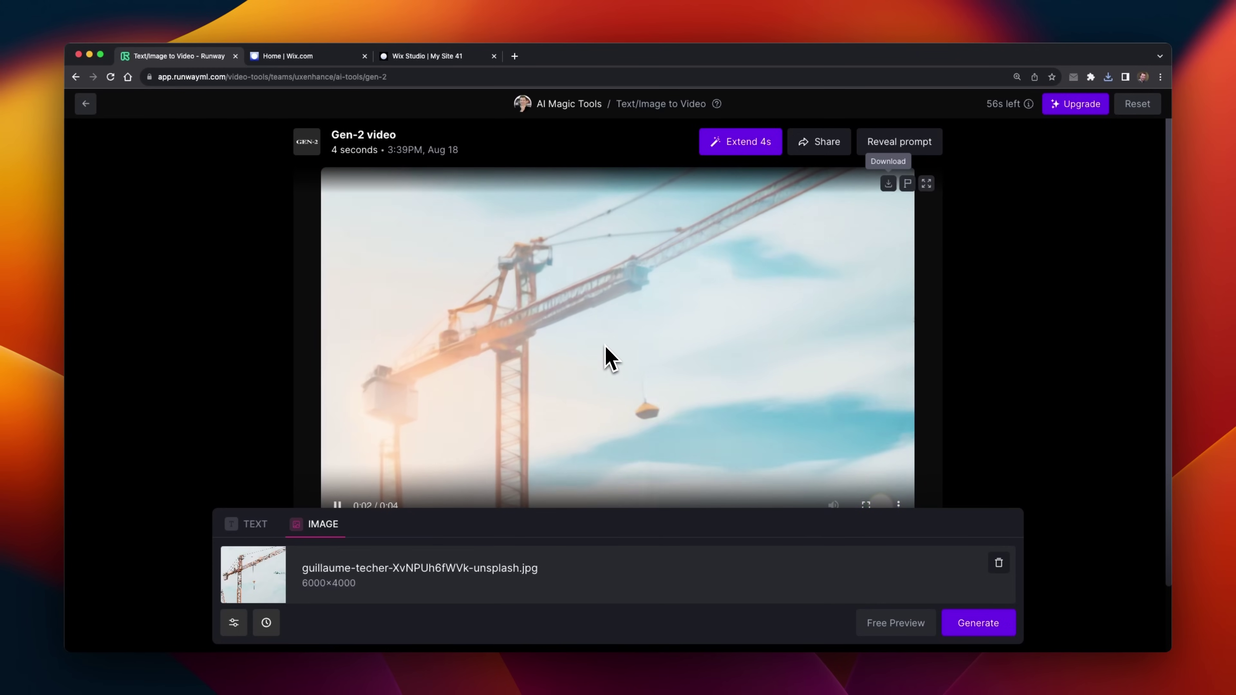
scroll(610, 359, "down", 1)
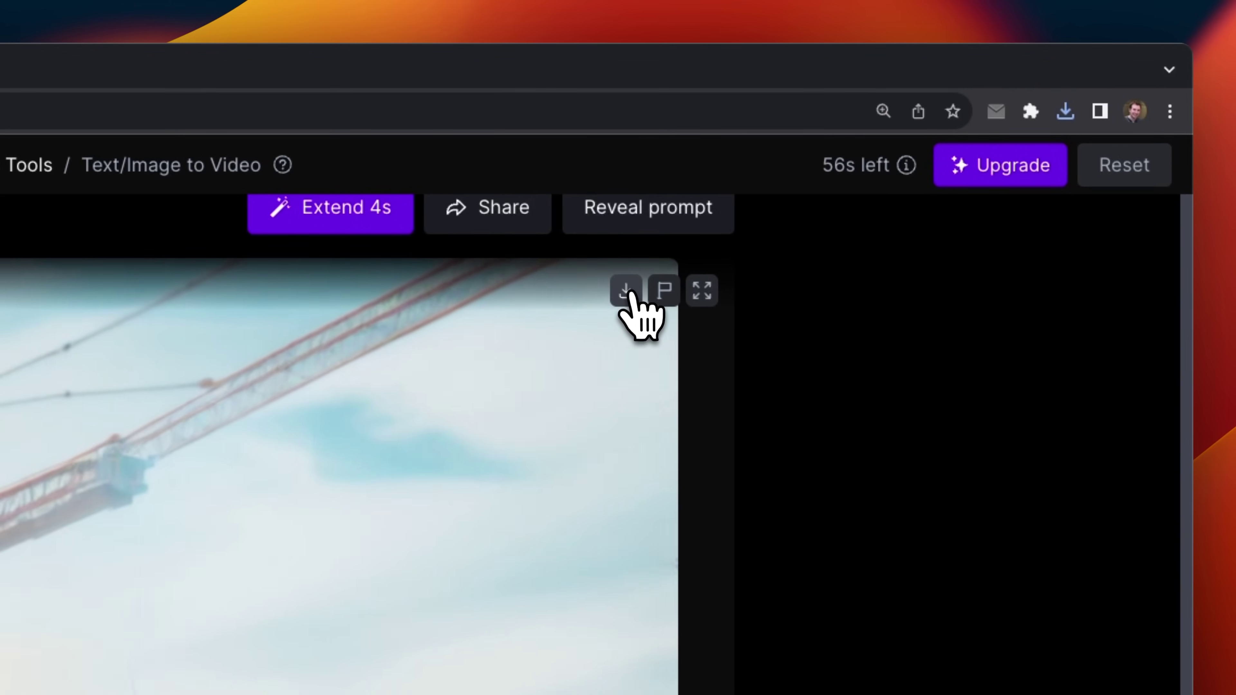
left_click(627, 291)
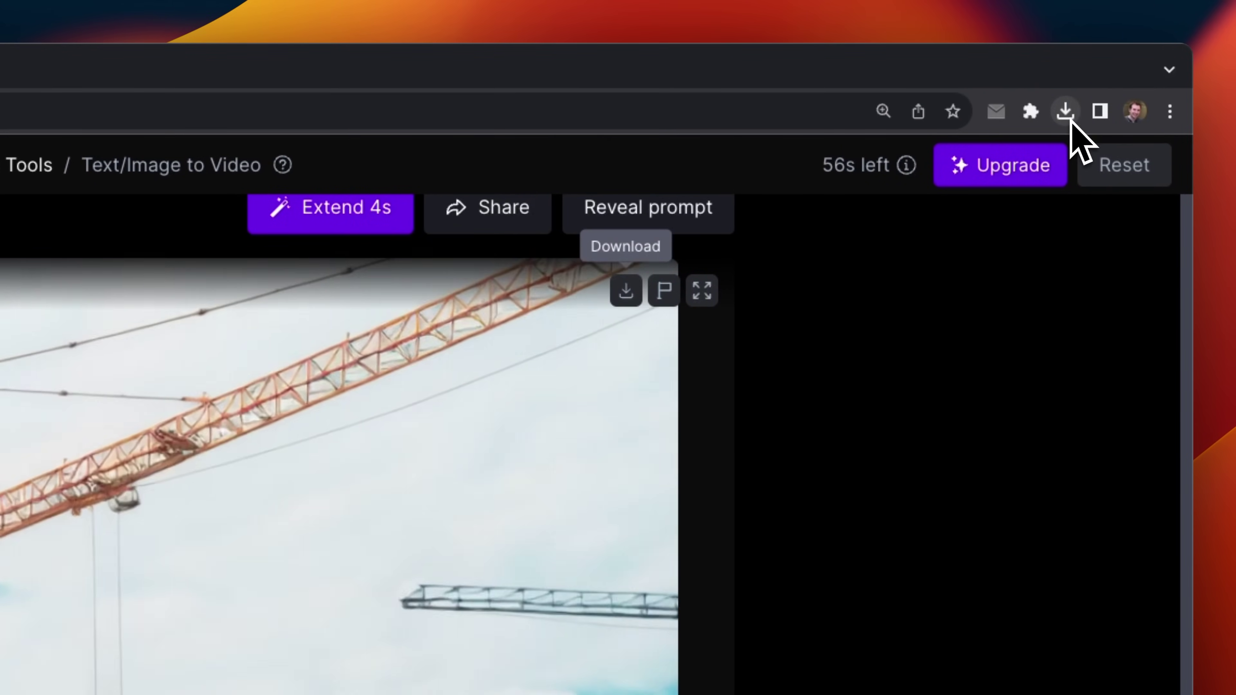
left_click(1068, 116)
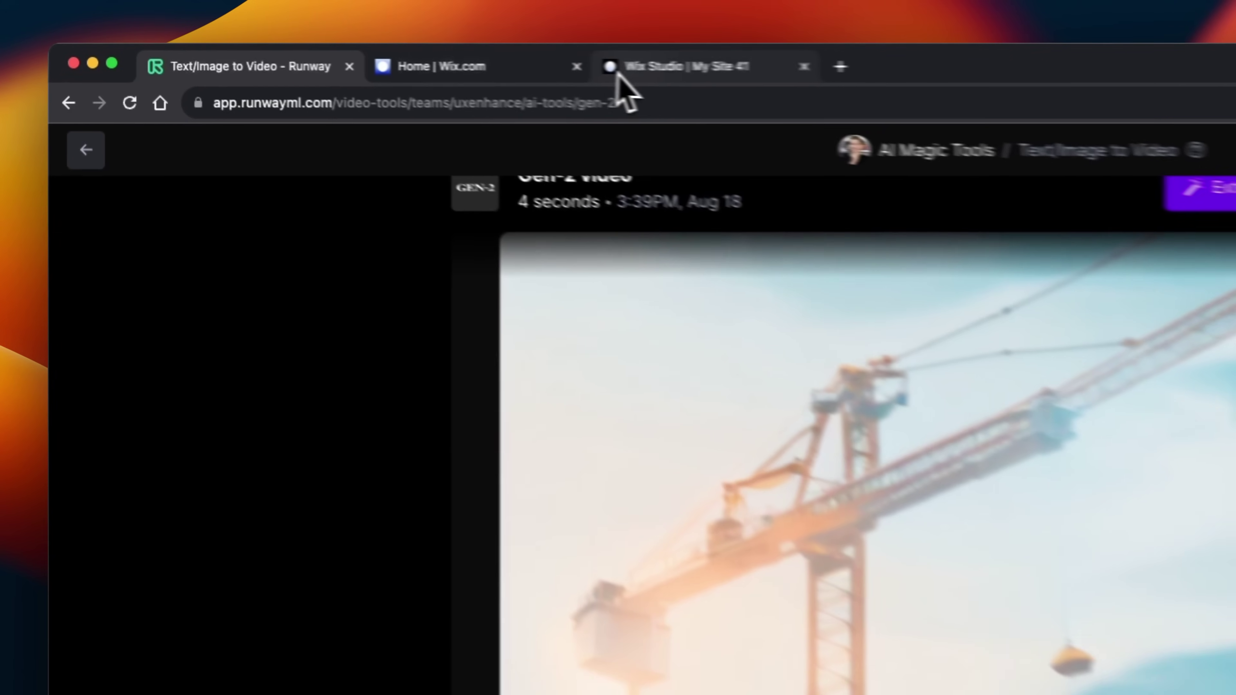
Add a Video Player stretched to the hero's left cell and upload the Runway crane video
left_click(404, 56)
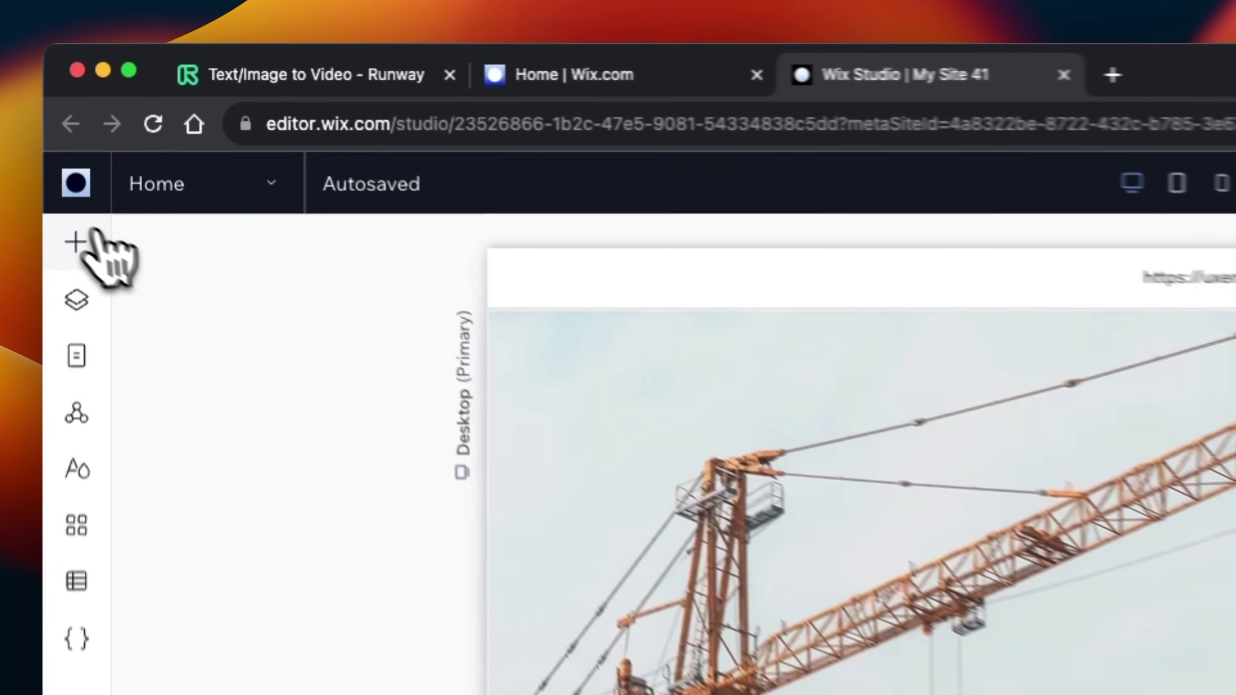
left_click(78, 261)
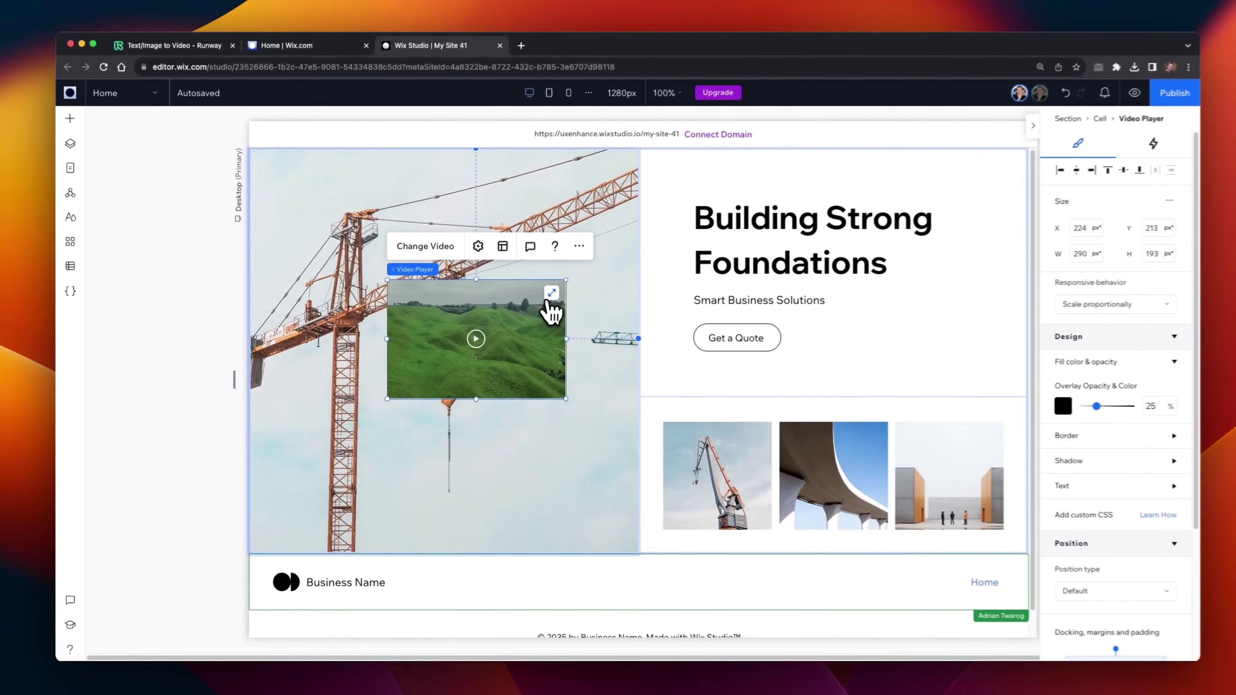
left_click(545, 296)
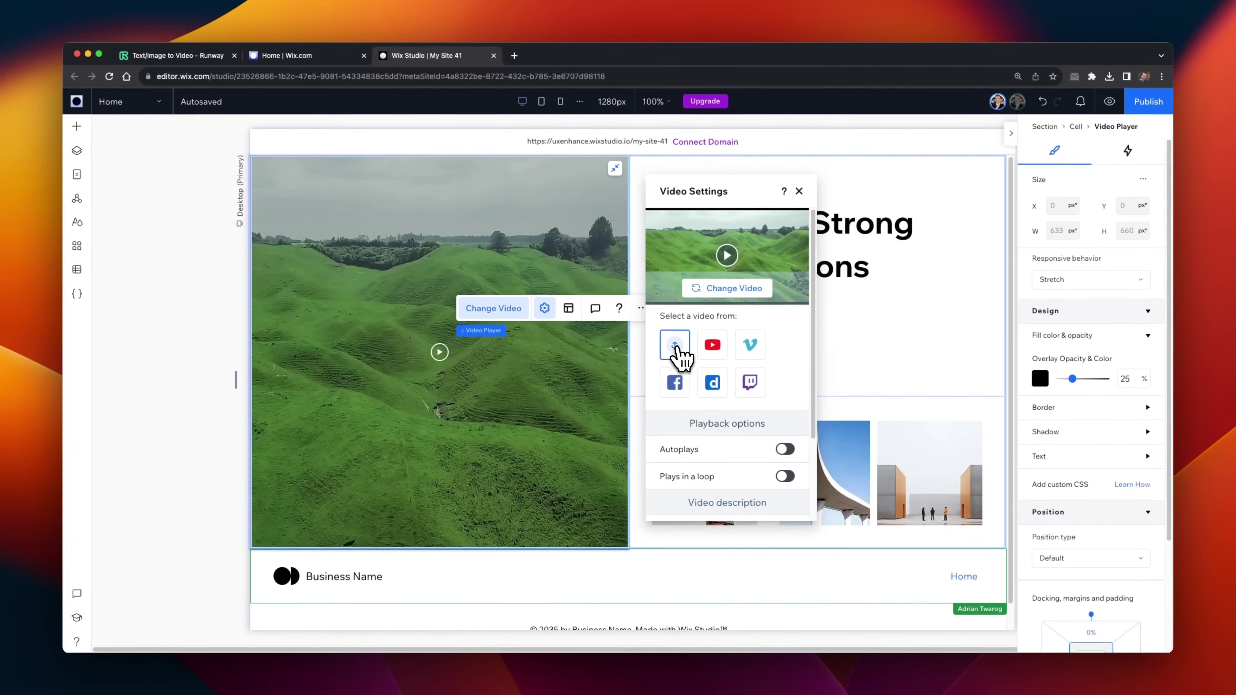
left_click(697, 435)
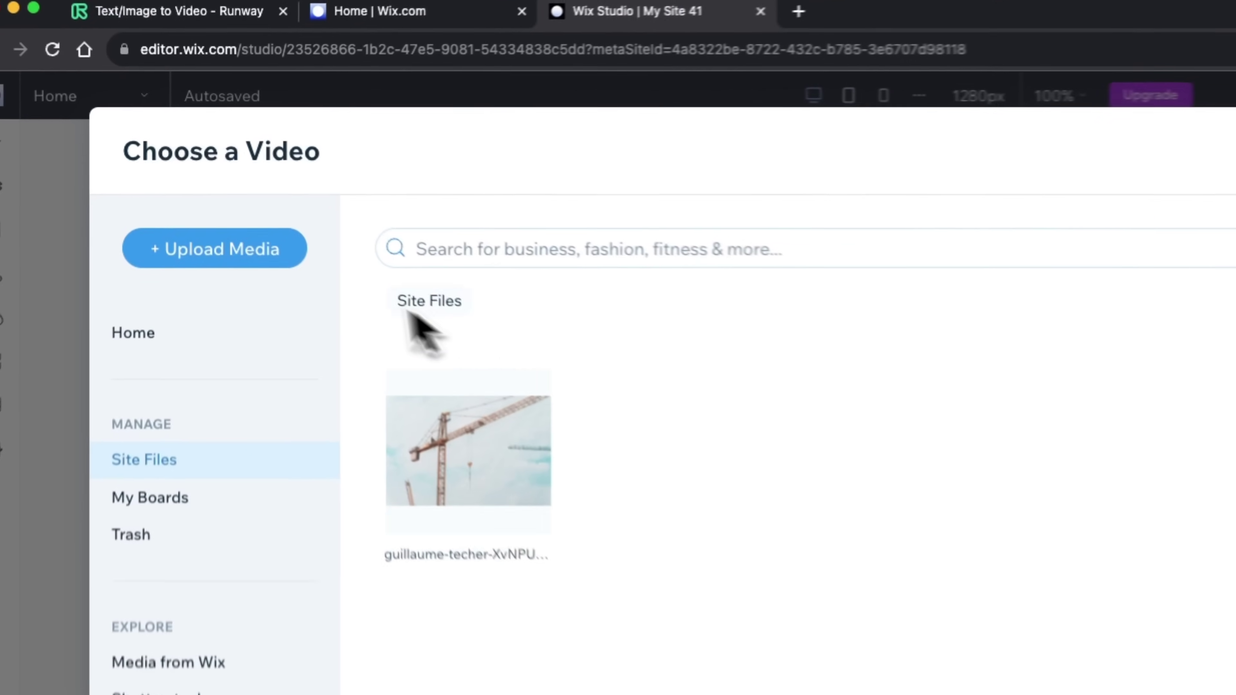
left_click(226, 186)
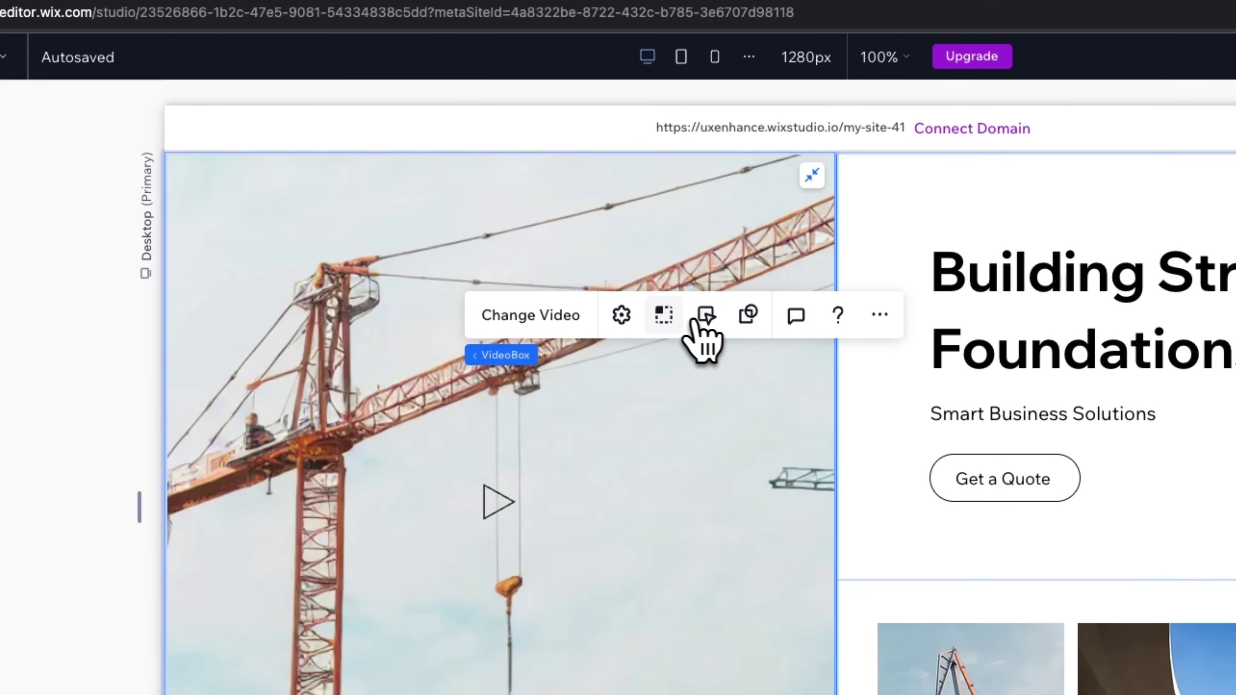
Set the video's focal point to middle-centre
left_click(664, 317)
left_click(656, 421)
left_click(632, 395)
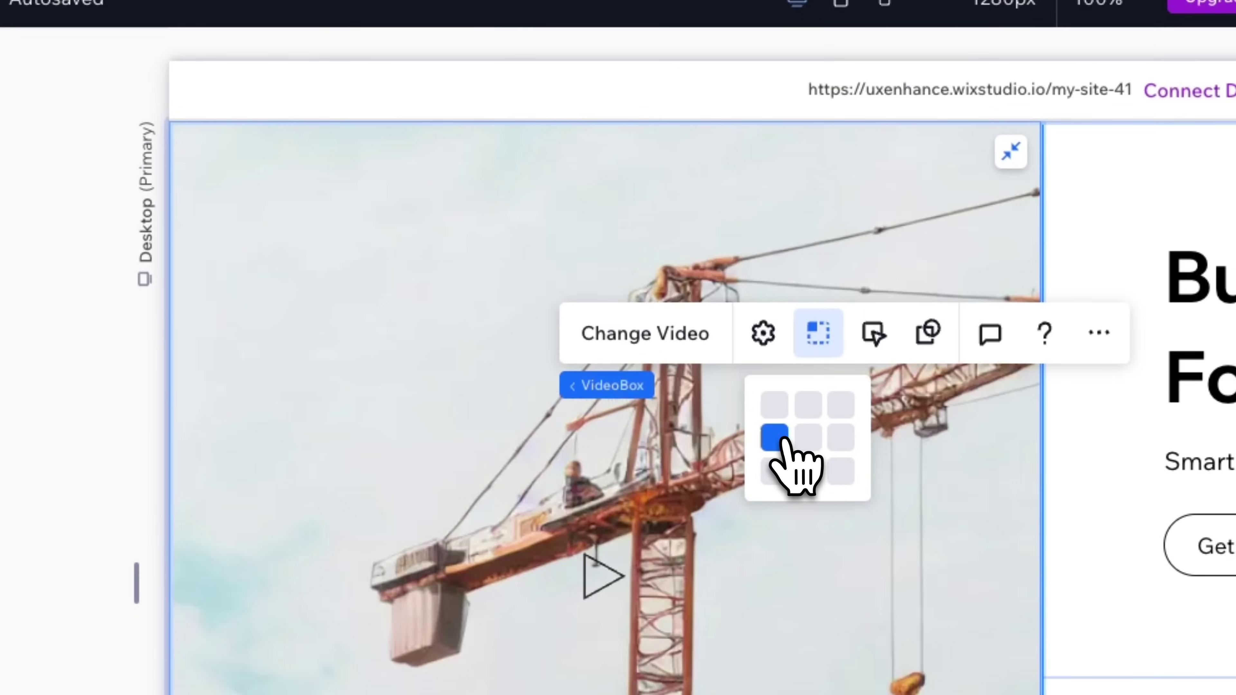
left_click(808, 437)
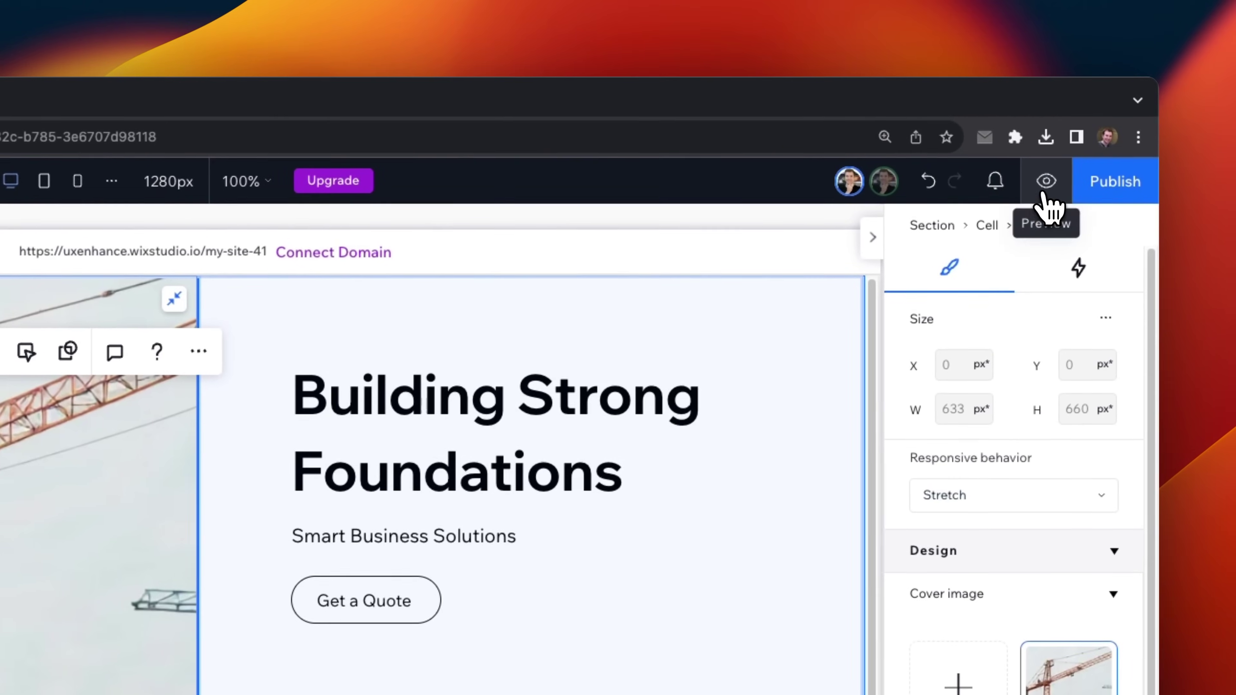
Preview the crane video hero, then return to the editor and select the middle bridge thumbnail
left_click(1053, 134)
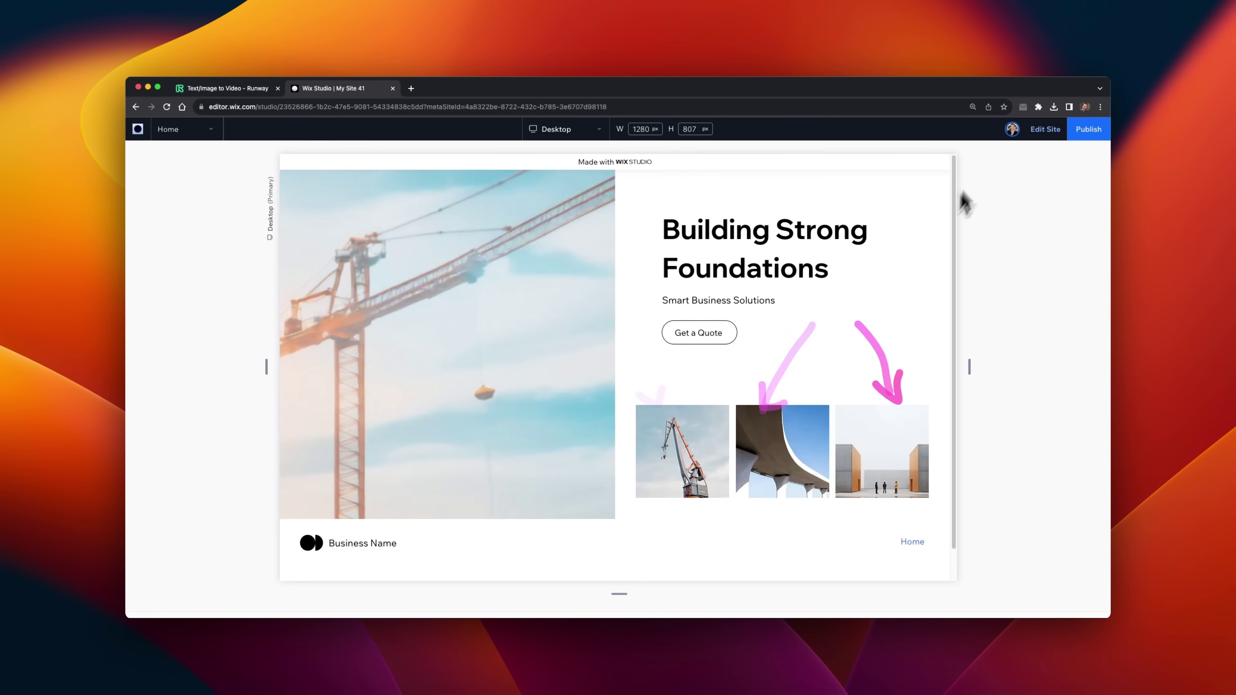
left_click(1047, 132)
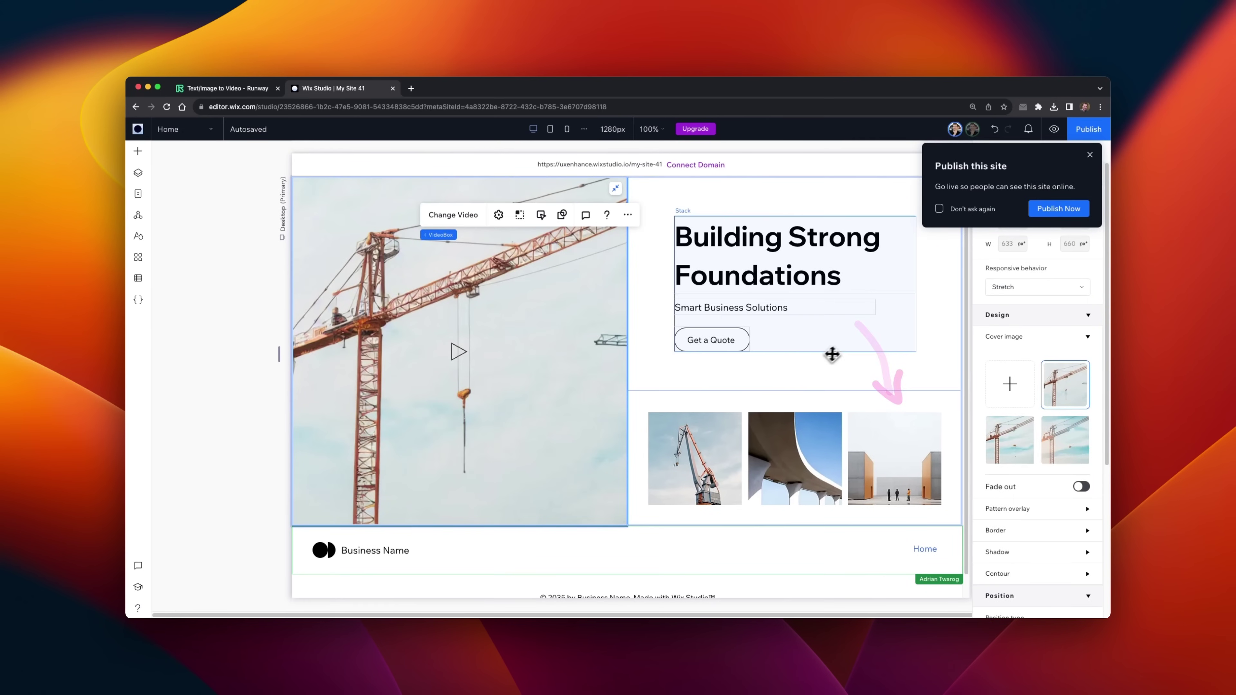
left_click(841, 351)
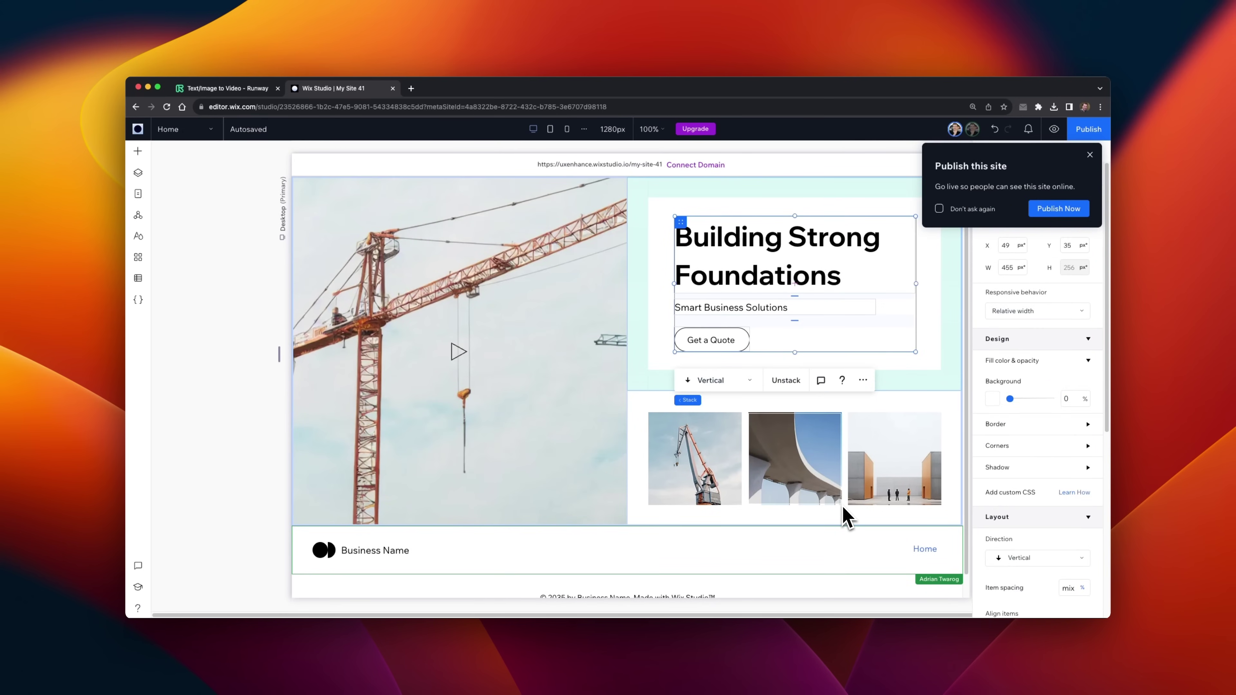
left_click(816, 482)
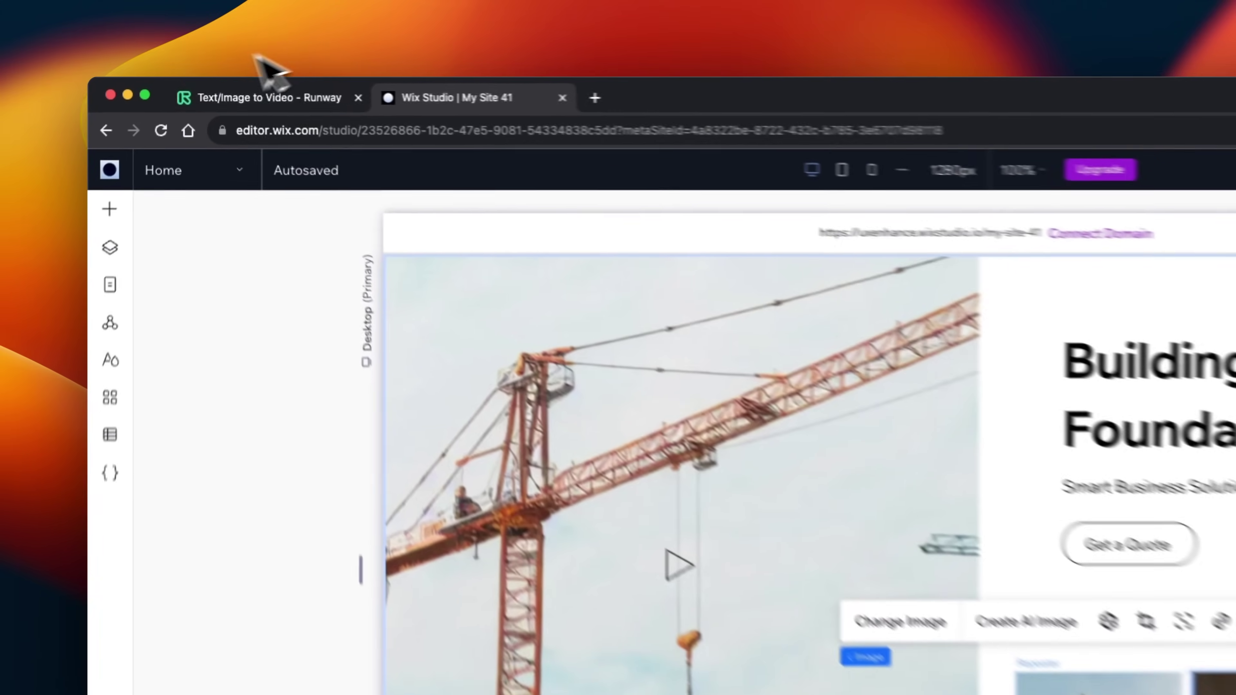
Generate a 4-second Gen-2 Runway Image to Video clip of the bridge turning to evening and download the mp4
left_click(239, 88)
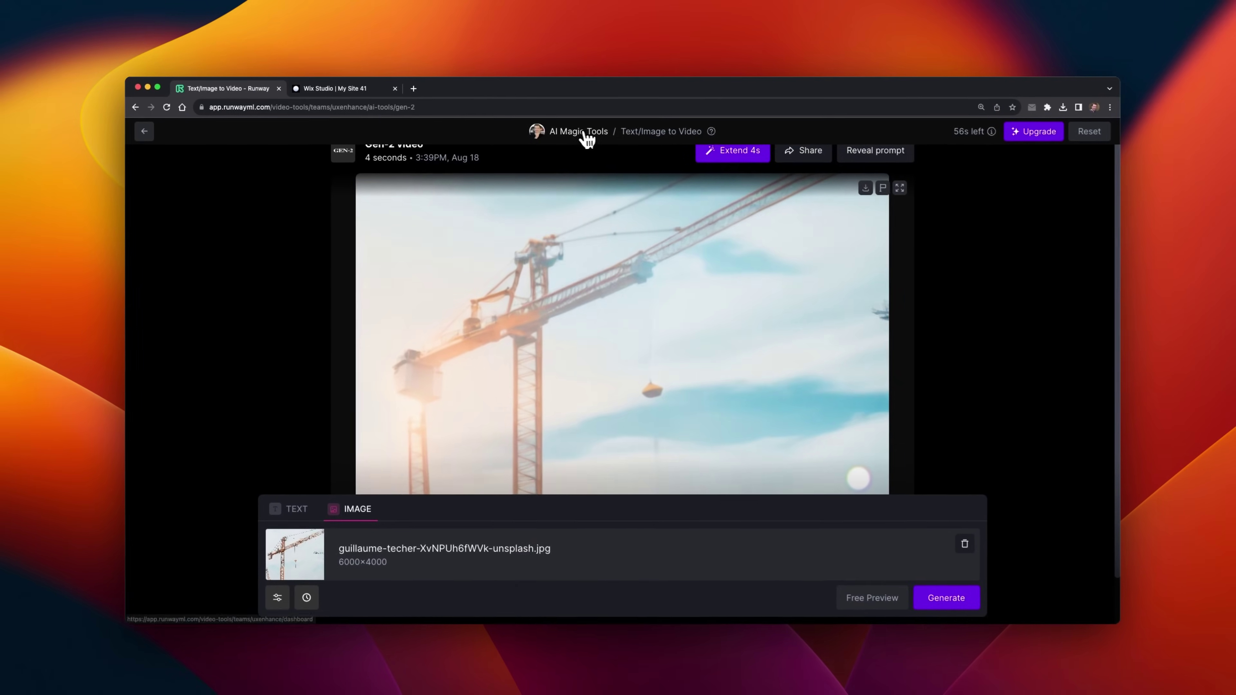
left_click(886, 178)
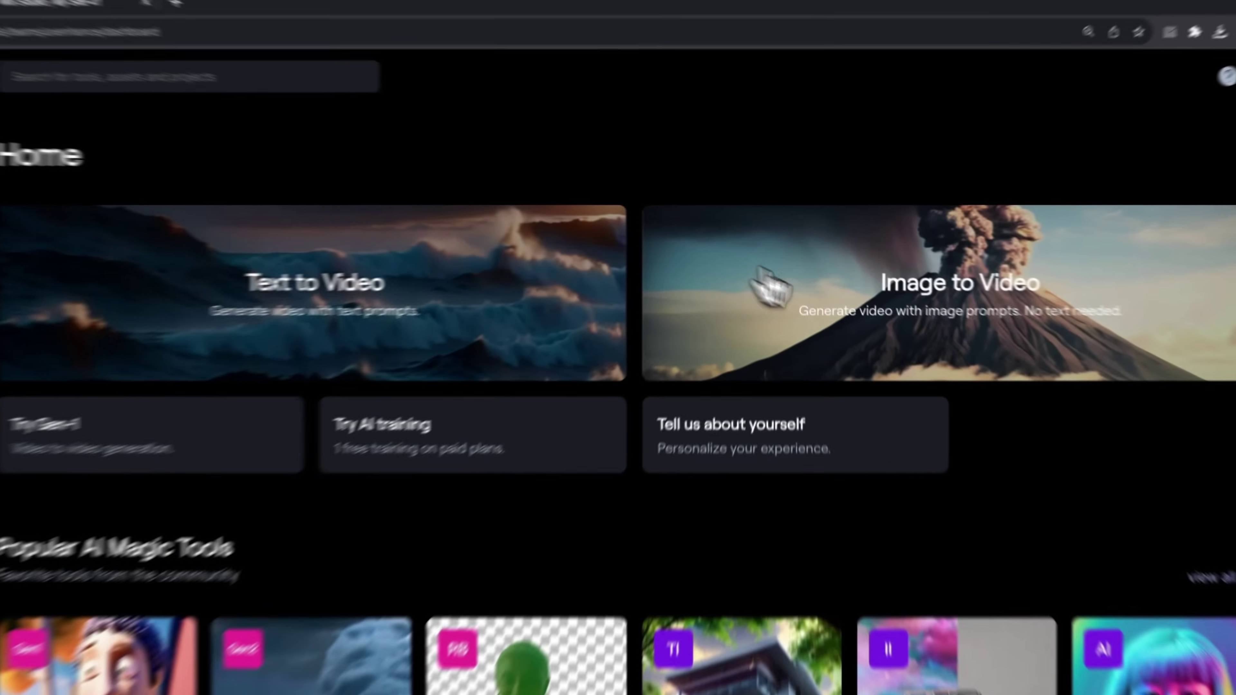
left_click(772, 287)
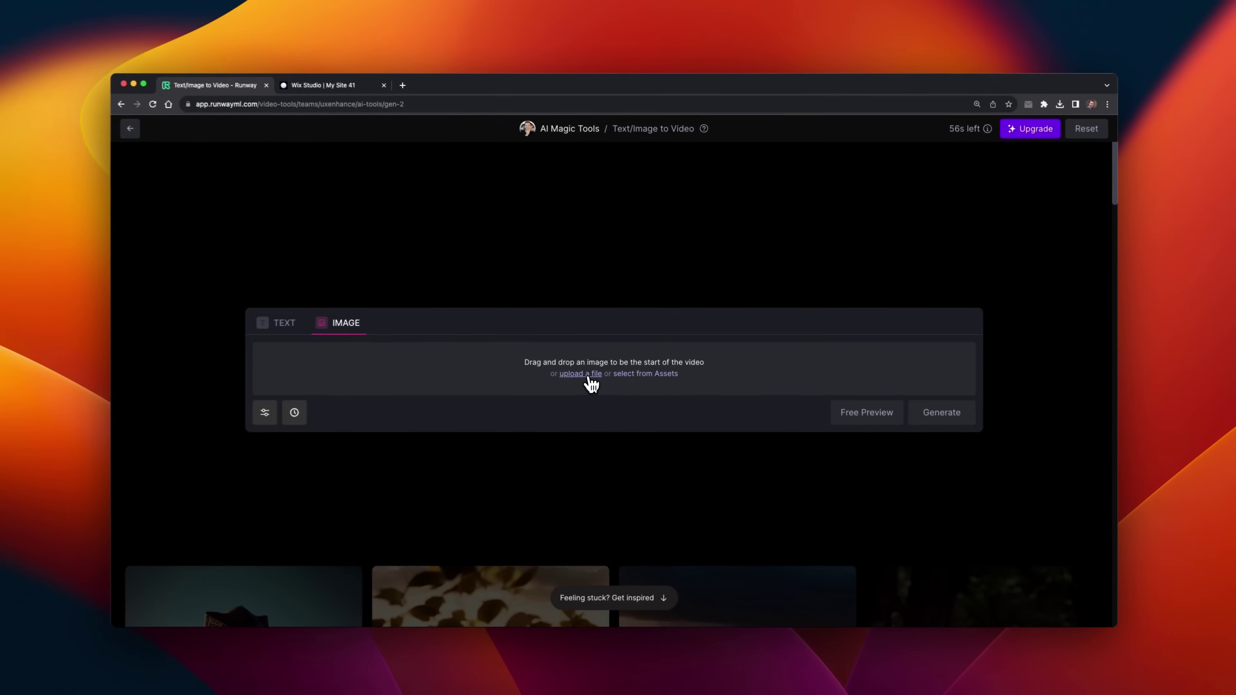
left_click(382, 513)
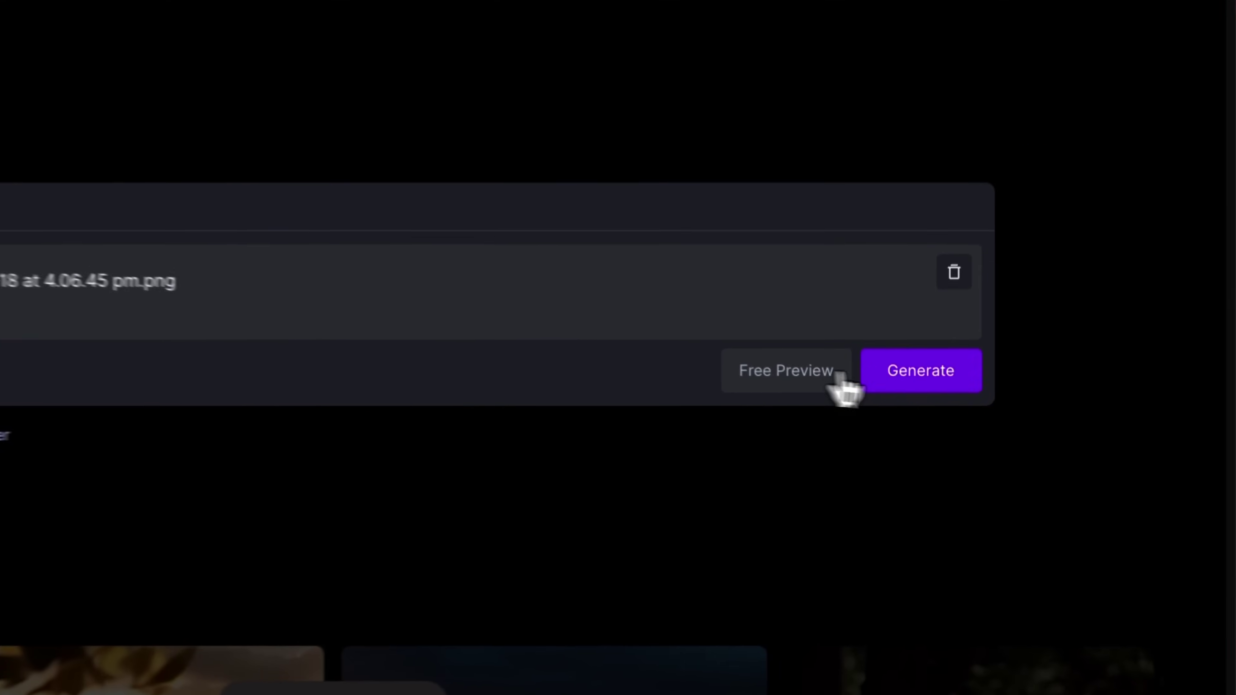
left_click(917, 410)
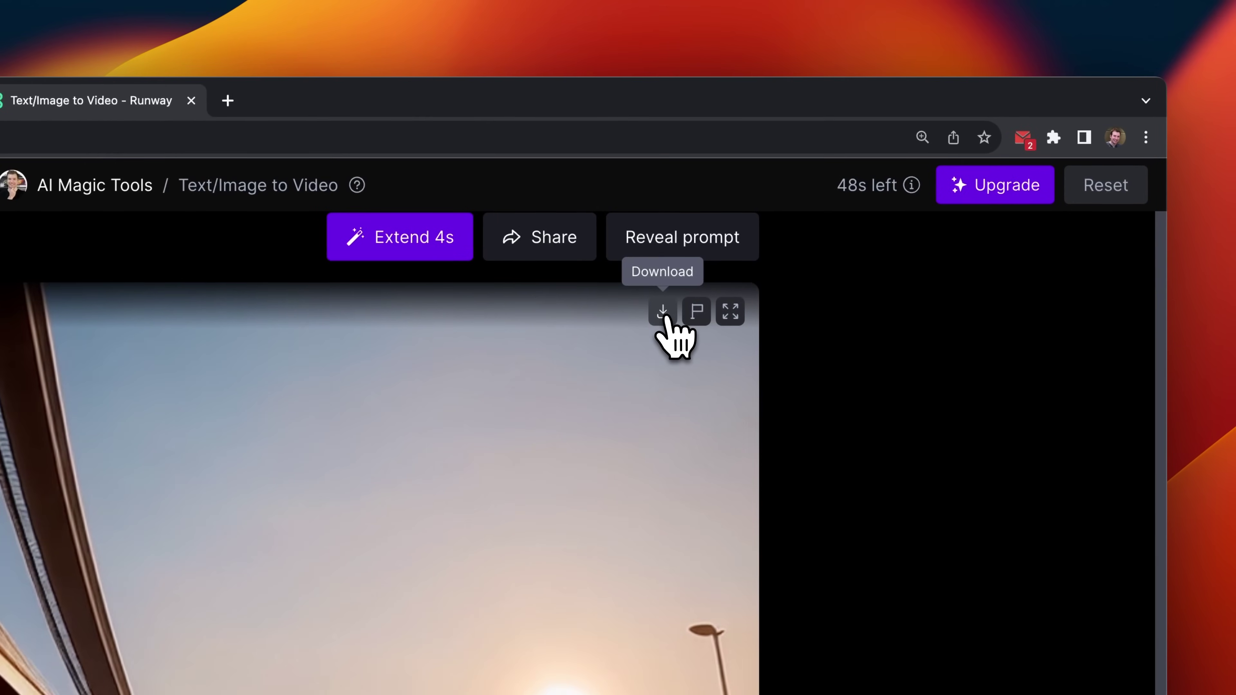
left_click(663, 313)
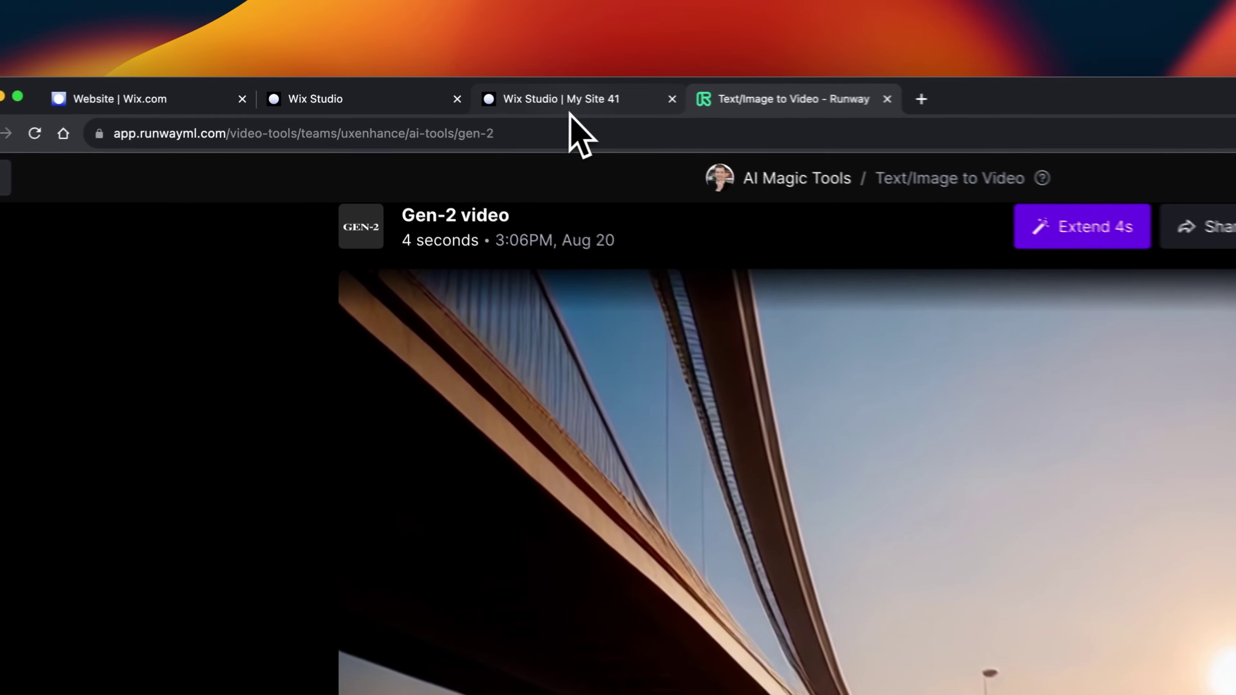
Swap the middle bridge thumbnail for the uploaded Runway bridge video, with its evening bridge cover
left_click(465, 89)
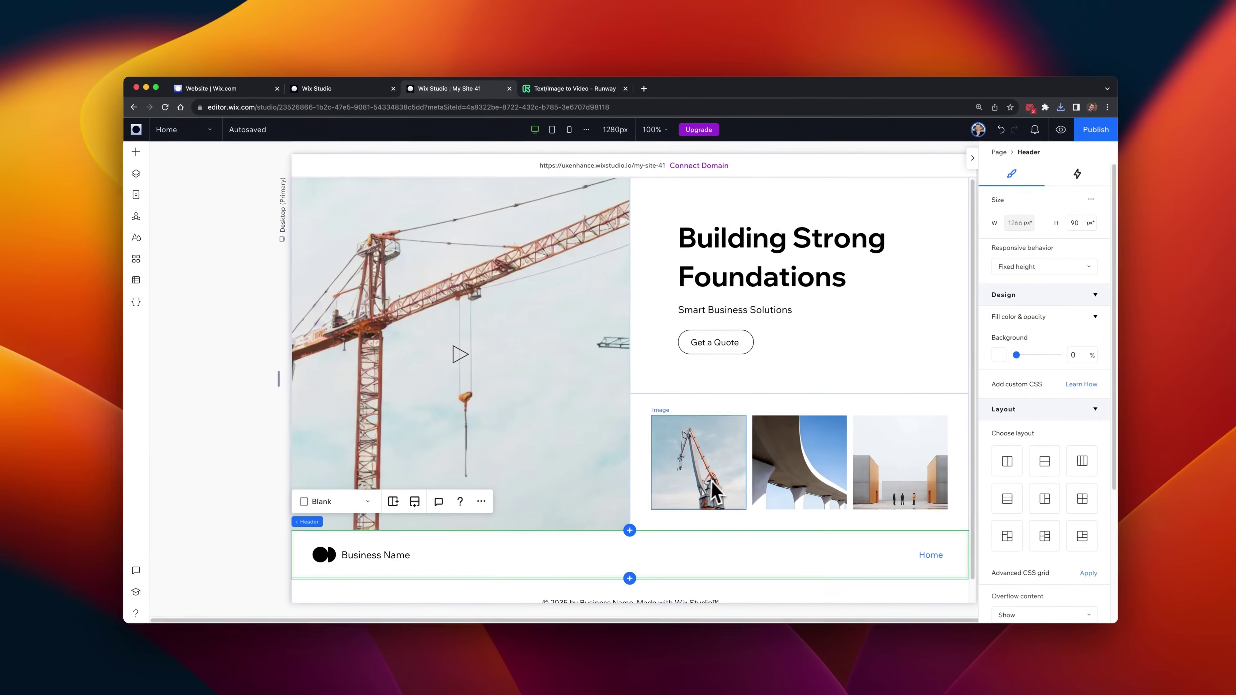
left_click(903, 557)
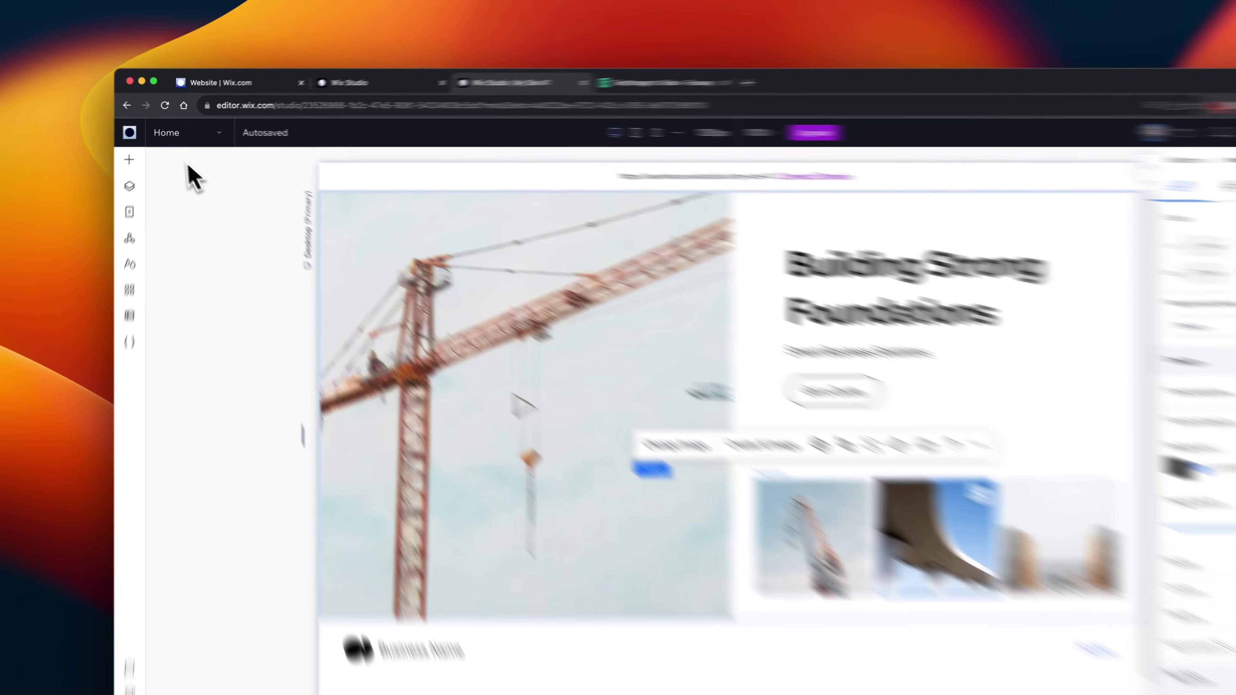
left_click(137, 151)
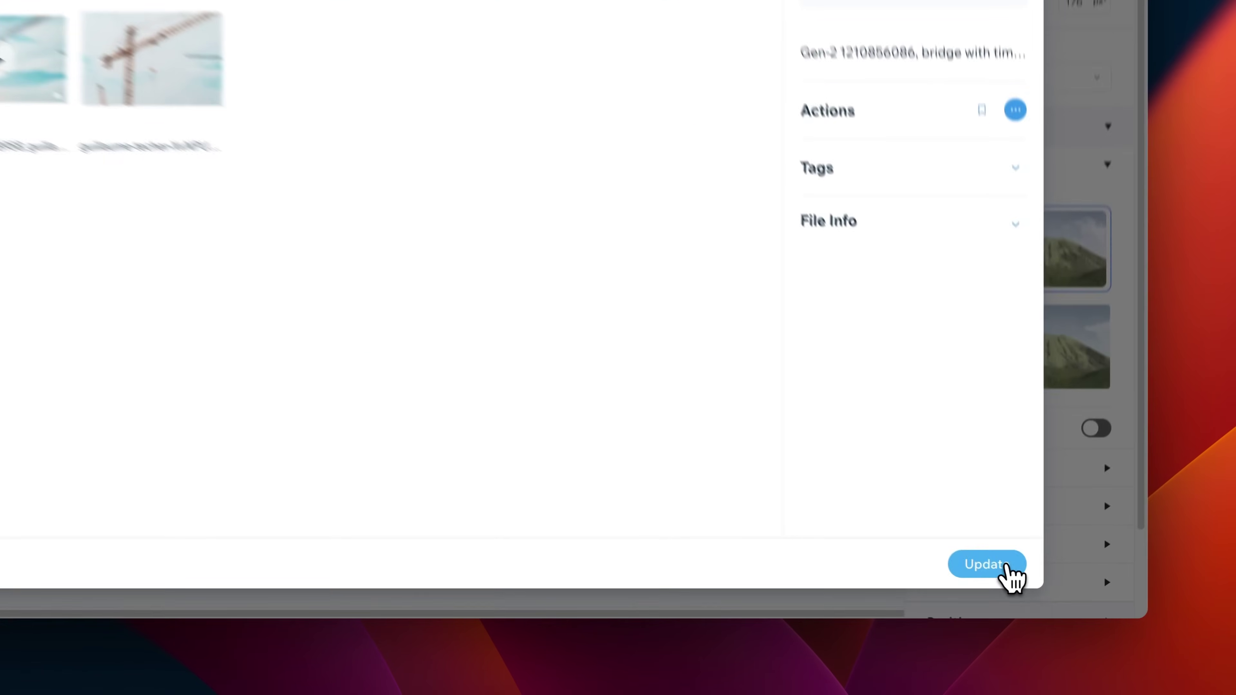
left_click(1022, 588)
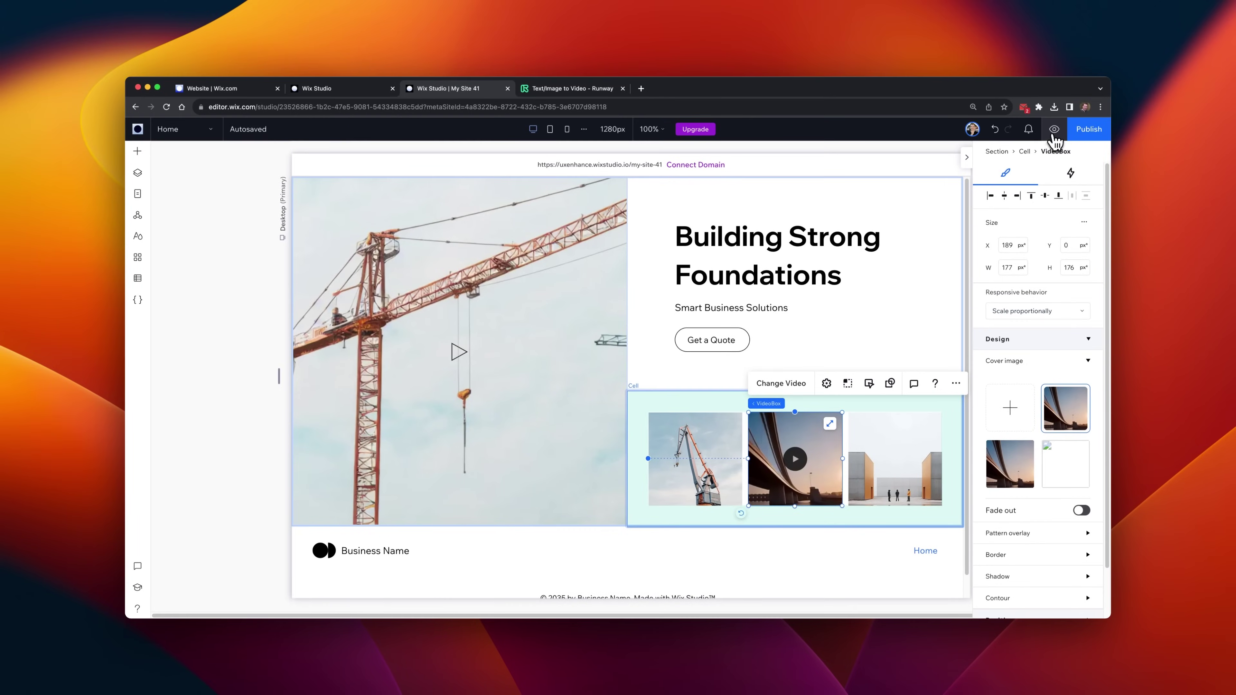
Preview the site with the crane video hero and the new bridge video thumbnail
left_click(1054, 130)
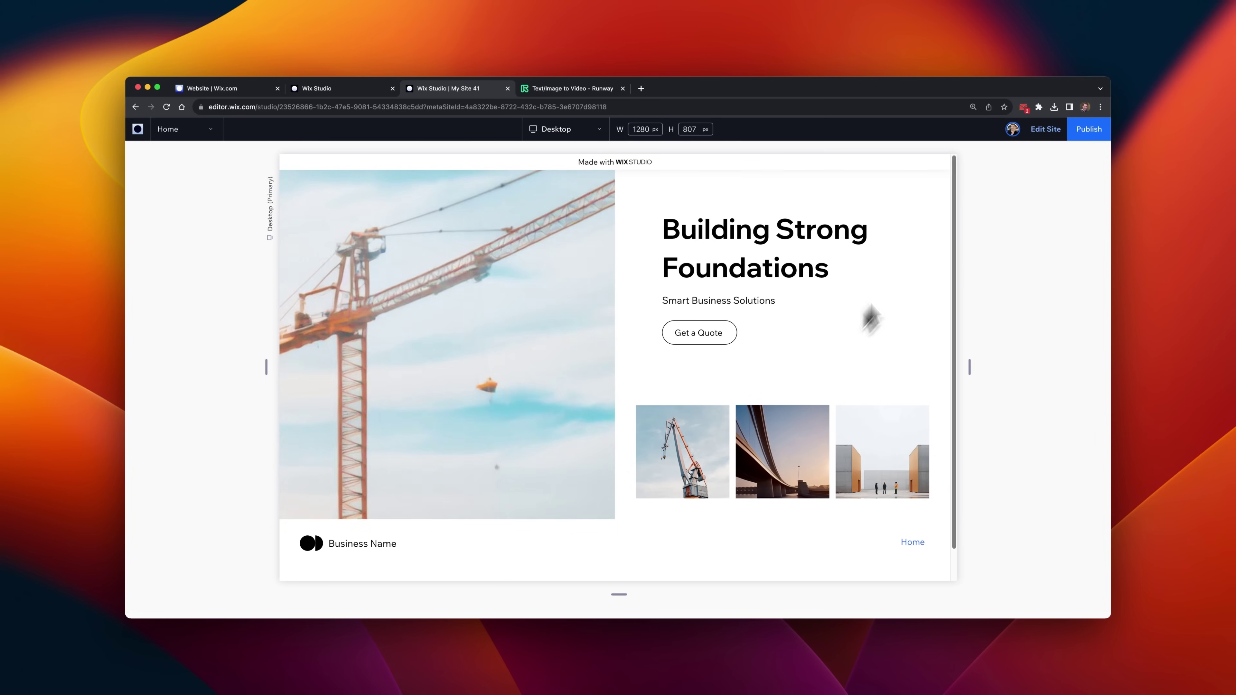
Back in the editor, set the bridge video's focal point to right-middle
left_click(1046, 141)
left_click(780, 458)
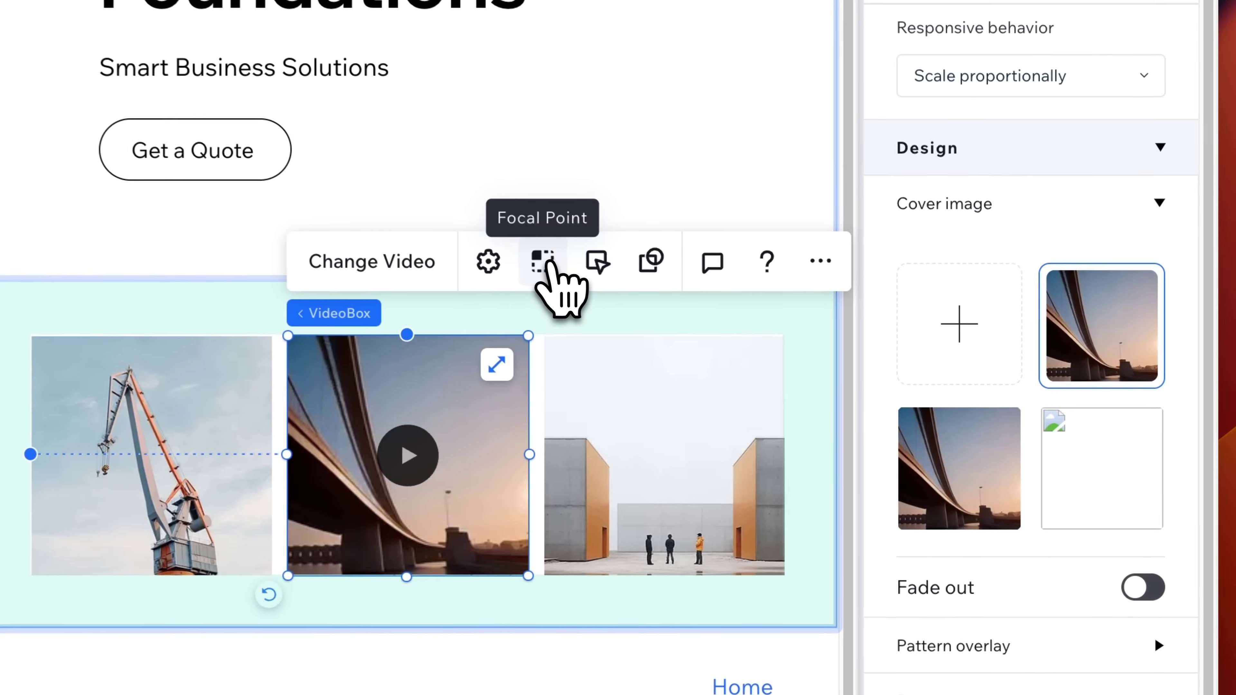
left_click(723, 265)
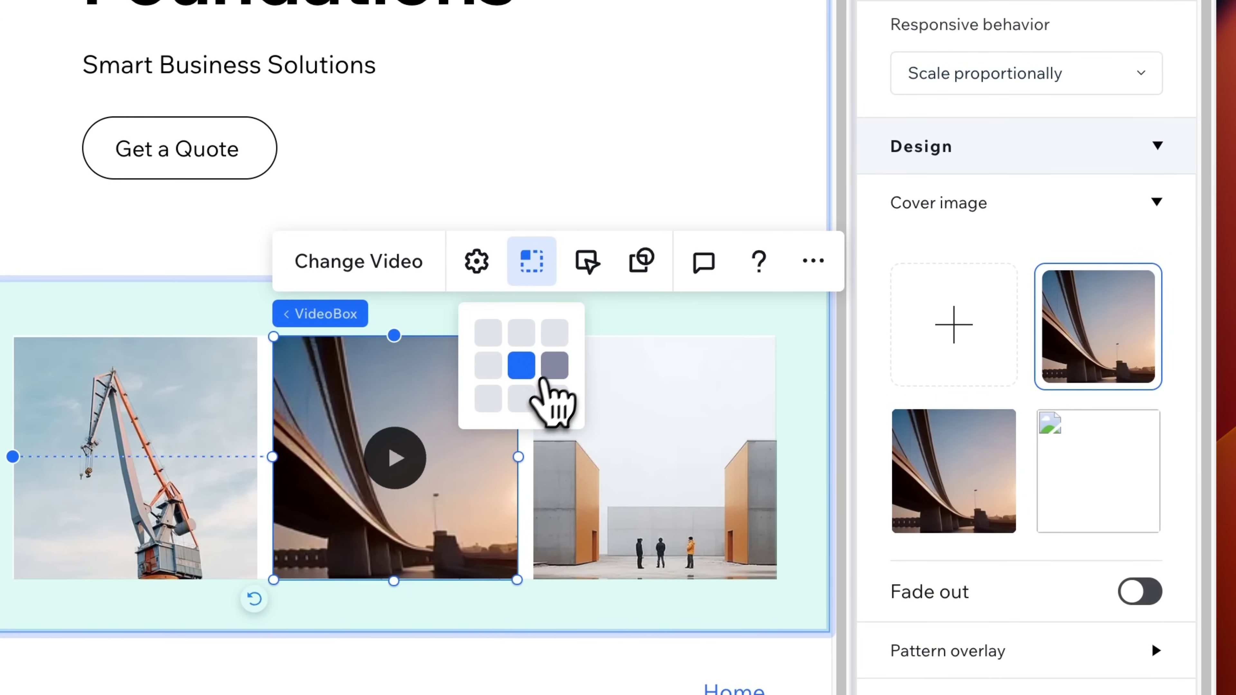
left_click(554, 365)
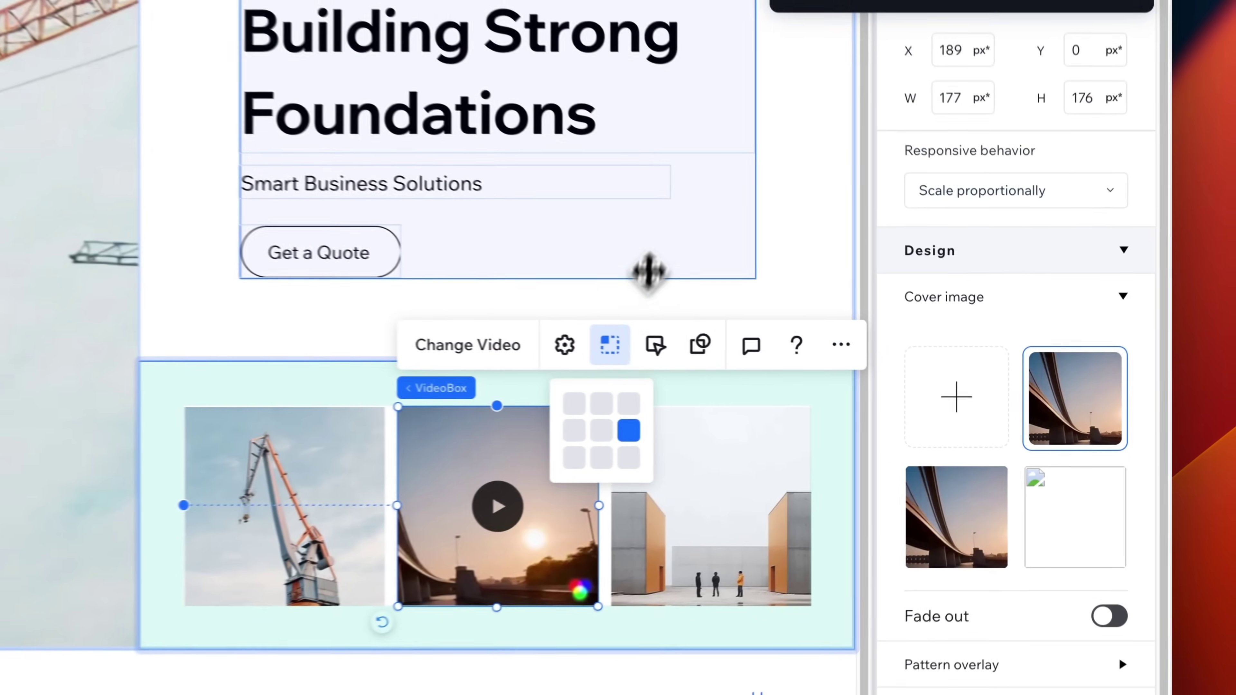
left_click(649, 272)
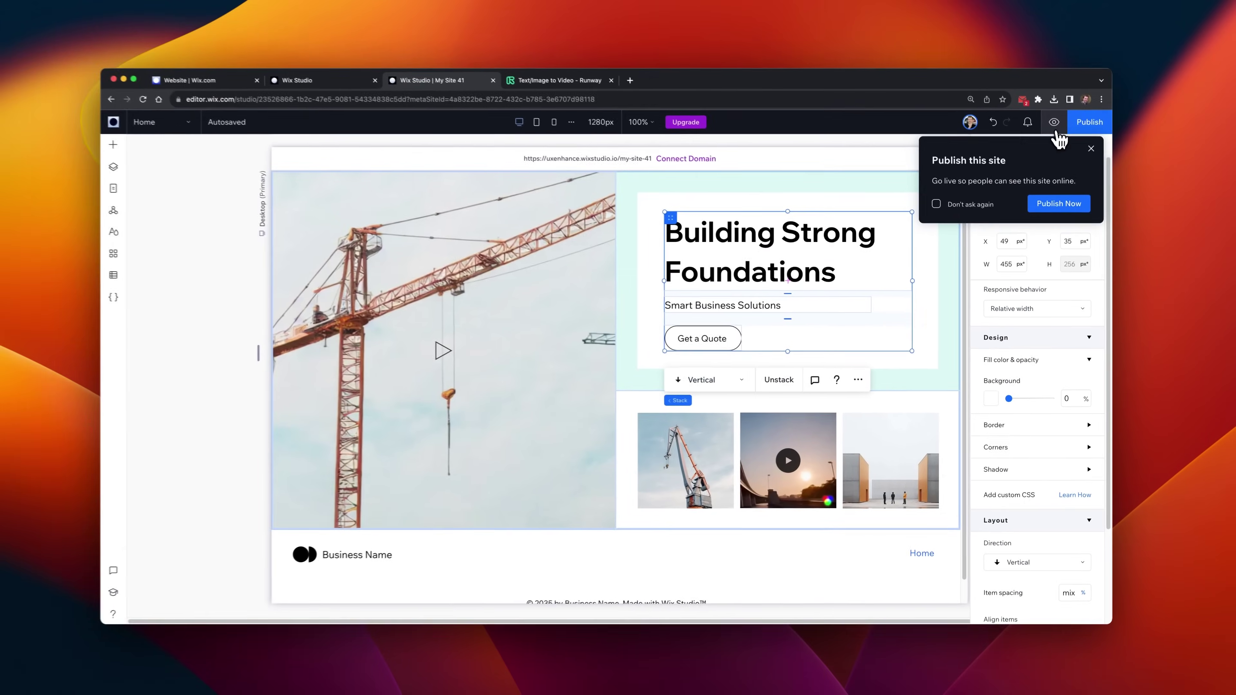
Preview the finished hero section, dismissing the publish prompt, with both videos playing
left_click(1052, 59)
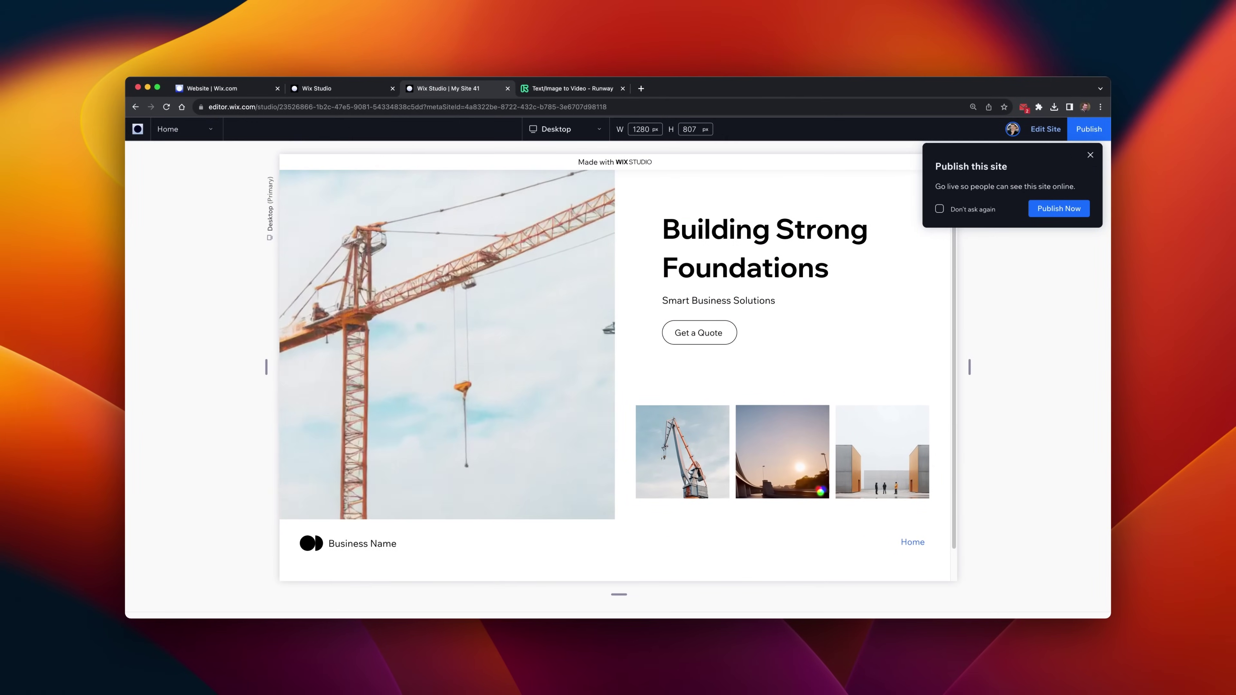
left_click(1089, 156)
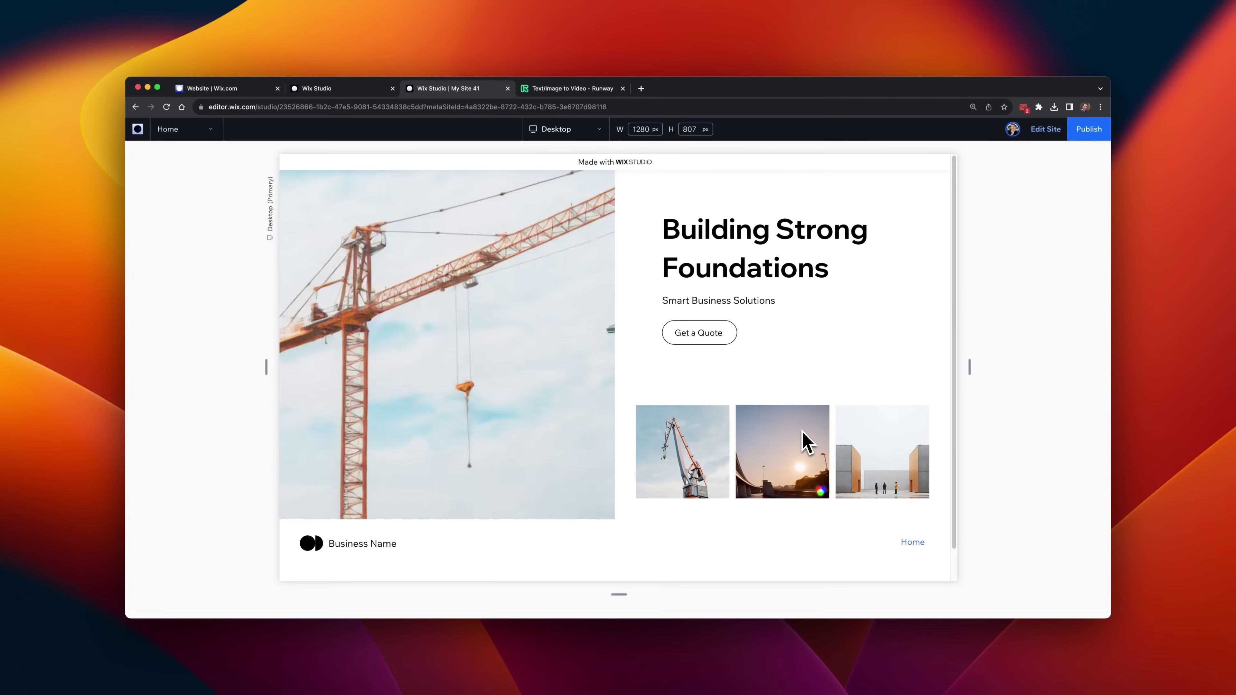
mouse_move(618, 368)
left_mouse_down()
mouse_move(734, 362)
mouse_move(649, 368)
mouse_move(624, 388)
left_mouse_up()
left_click_drag(792, 391, 800, 395)
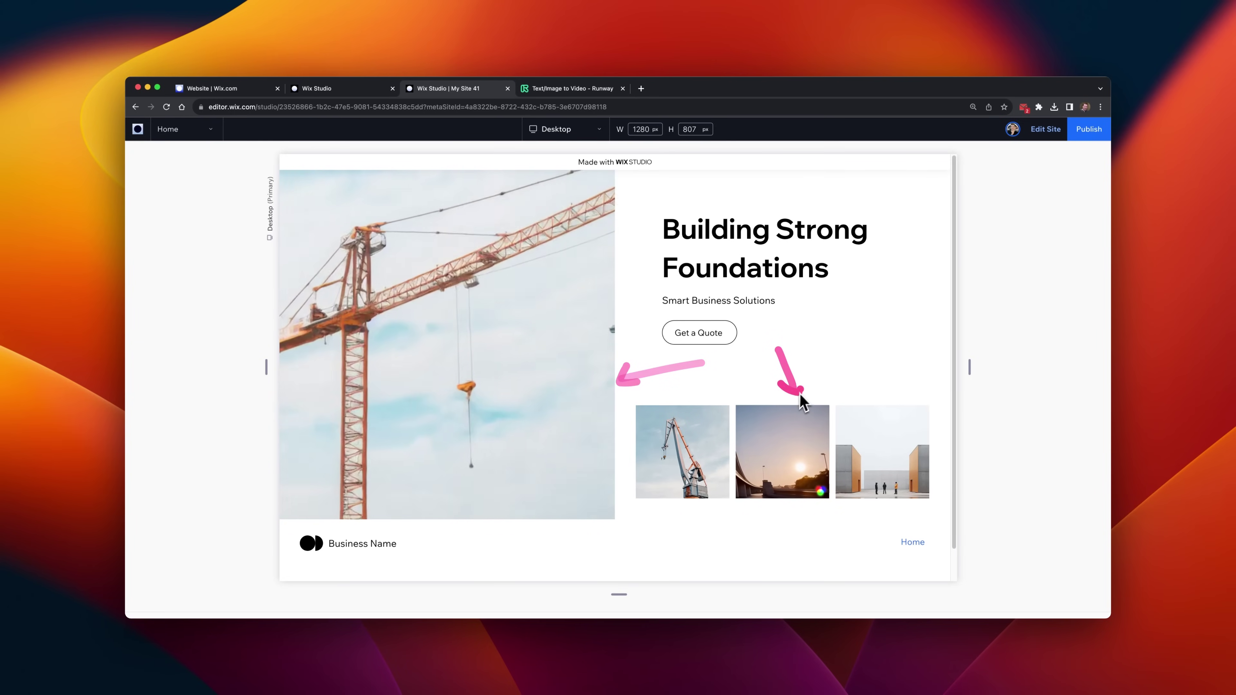
left_click_drag(872, 364, 890, 399)
left_click(682, 376)
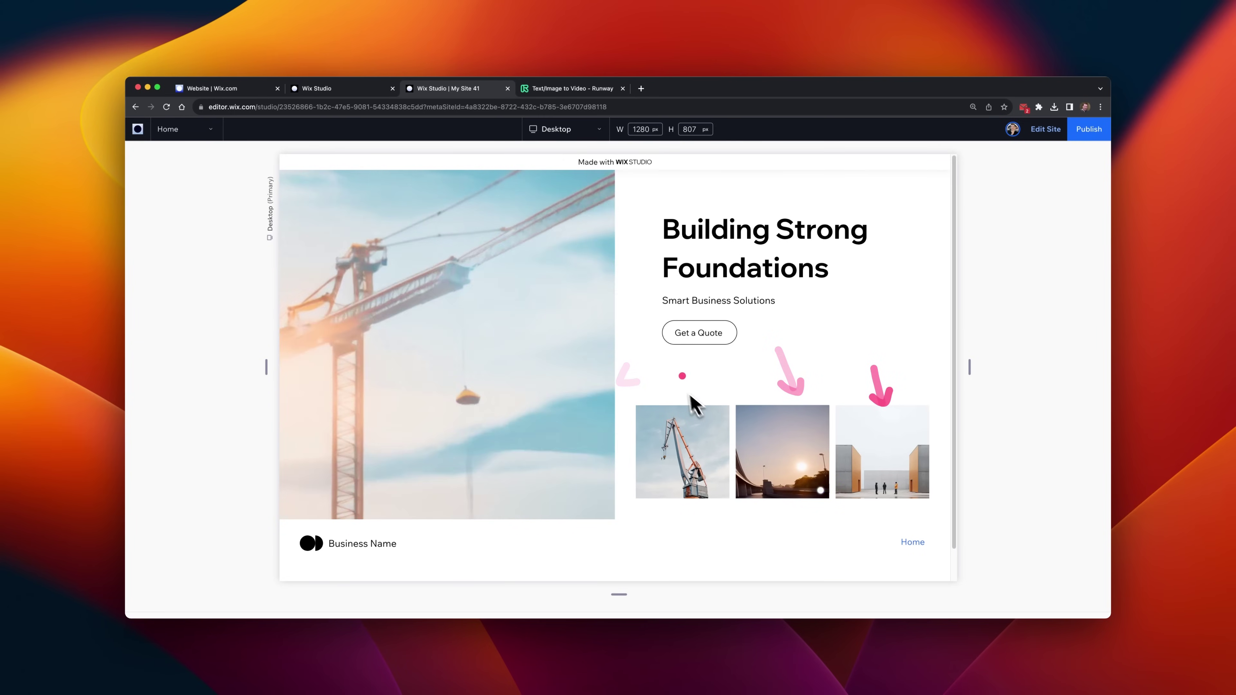